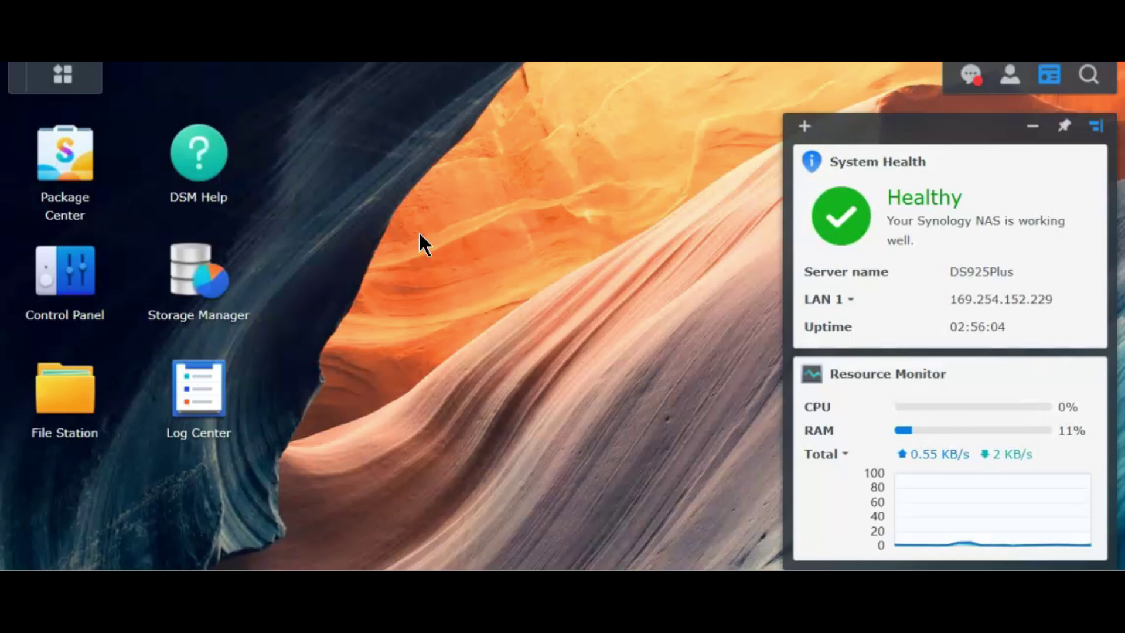
Launch Storage Manager from the DSM desktop so its Storage Creation Wizard appears.
{"action": "left_click", "coordinate": [378, 355]}
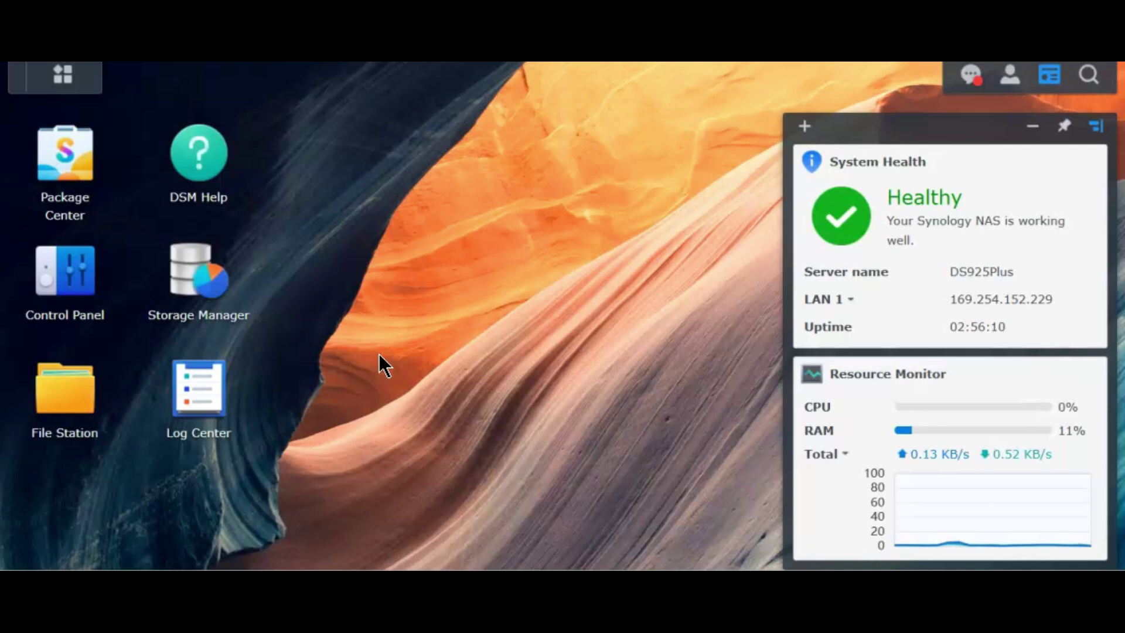
{"action": "left_click", "coordinate": [199, 281]}
End the creation wizard, retry Create Now, and read the drive requirements explaining why it fails.
{"action": "left_click", "coordinate": [776, 78]}
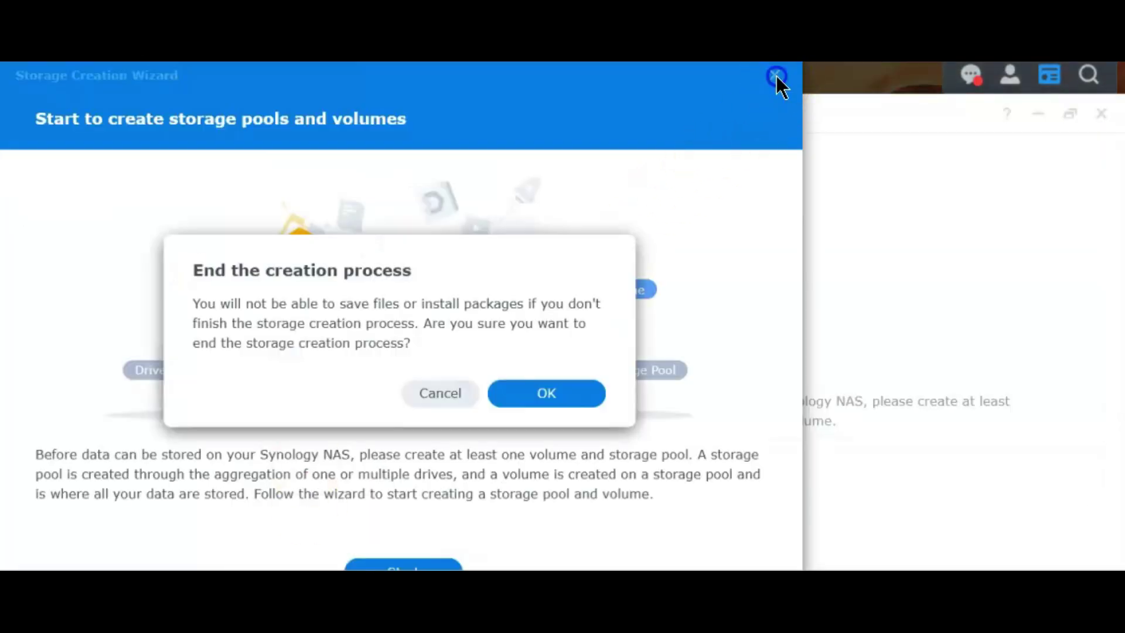
{"action": "left_click", "coordinate": [504, 394]}
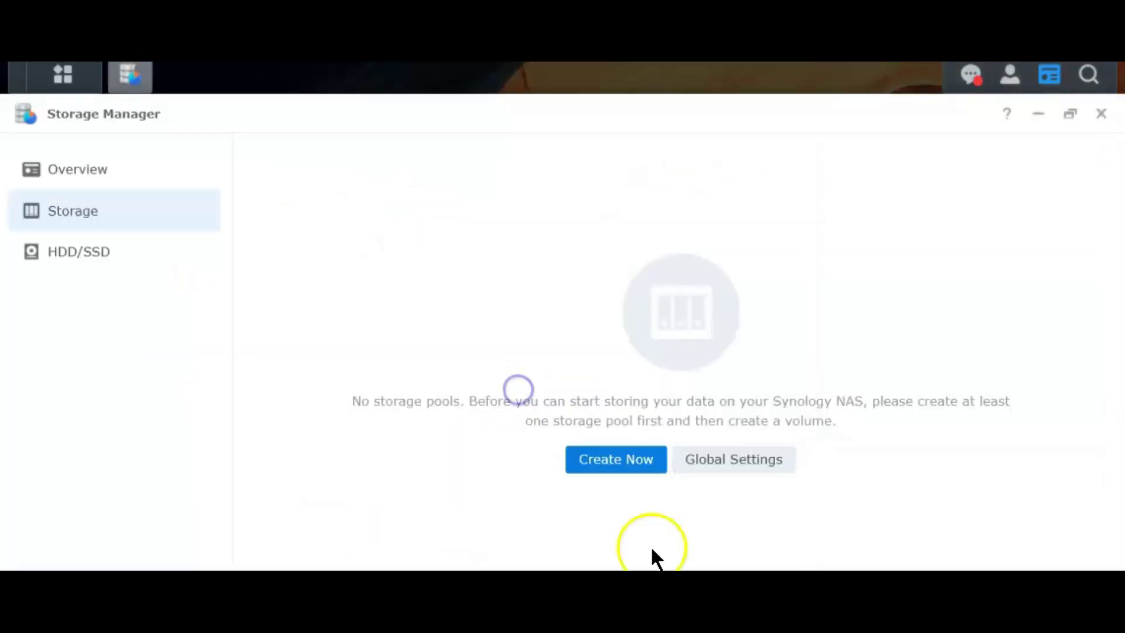
{"action": "left_click", "coordinate": [624, 462]}
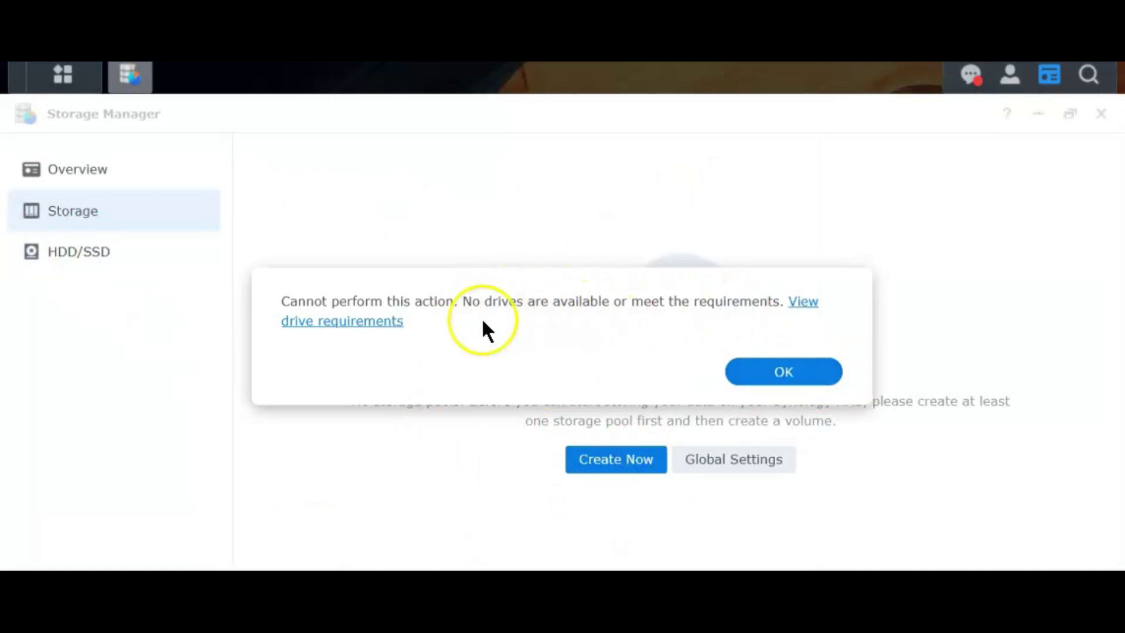
{"action": "left_click", "coordinate": [813, 304]}
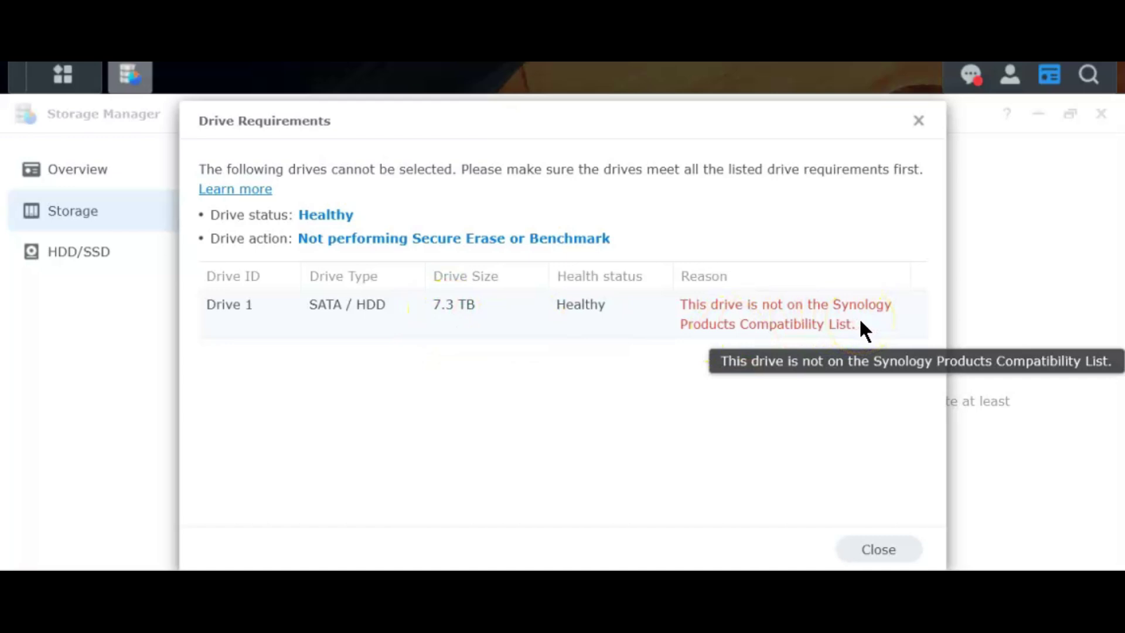
{"action": "left_click", "coordinate": [882, 547]}
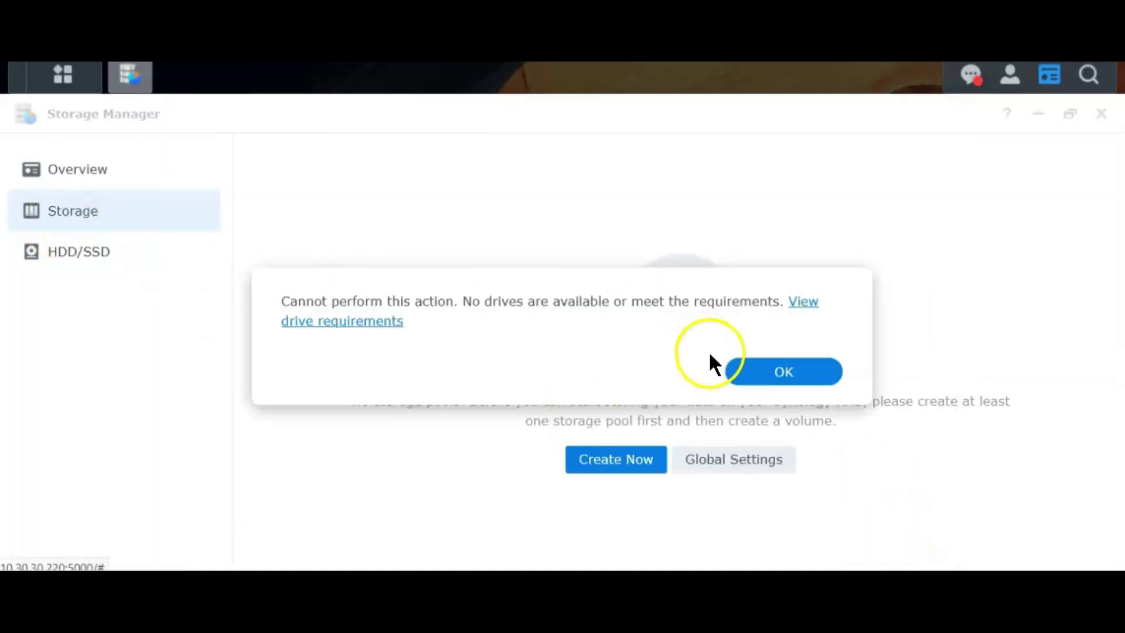
{"action": "left_click", "coordinate": [756, 372]}
{"action": "left_click", "coordinate": [78, 258]}
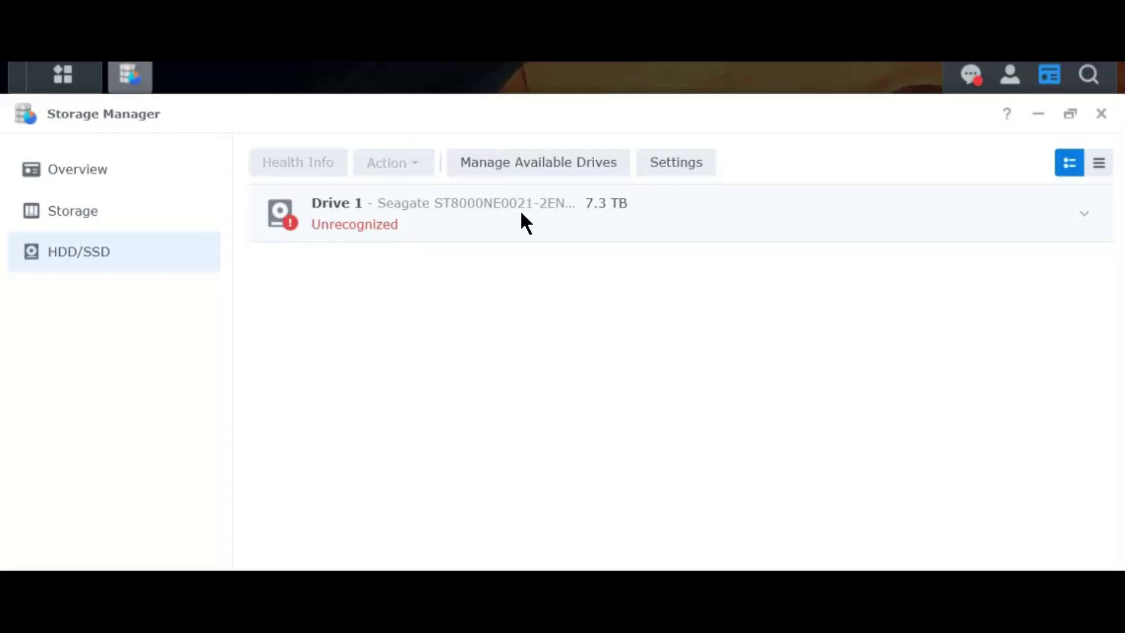
{"action": "left_click", "coordinate": [733, 289]}
{"action": "left_click", "coordinate": [741, 346]}
{"action": "left_click", "coordinate": [1089, 75]}
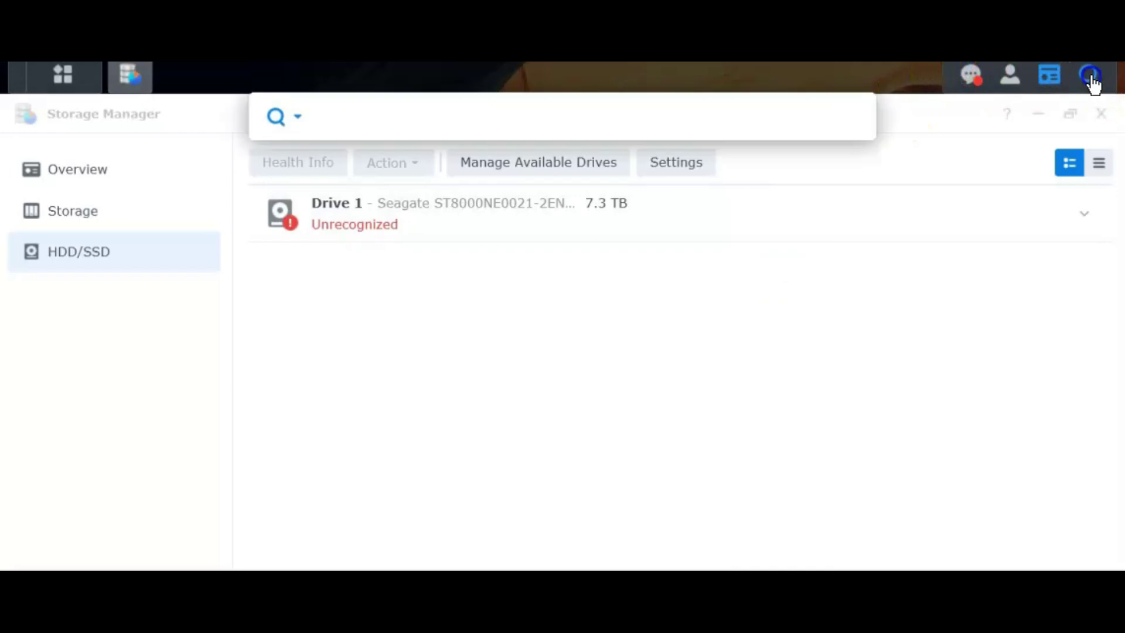
{"action": "left_click", "coordinate": [346, 120]}
{"action": "type", "text": "ssh"}
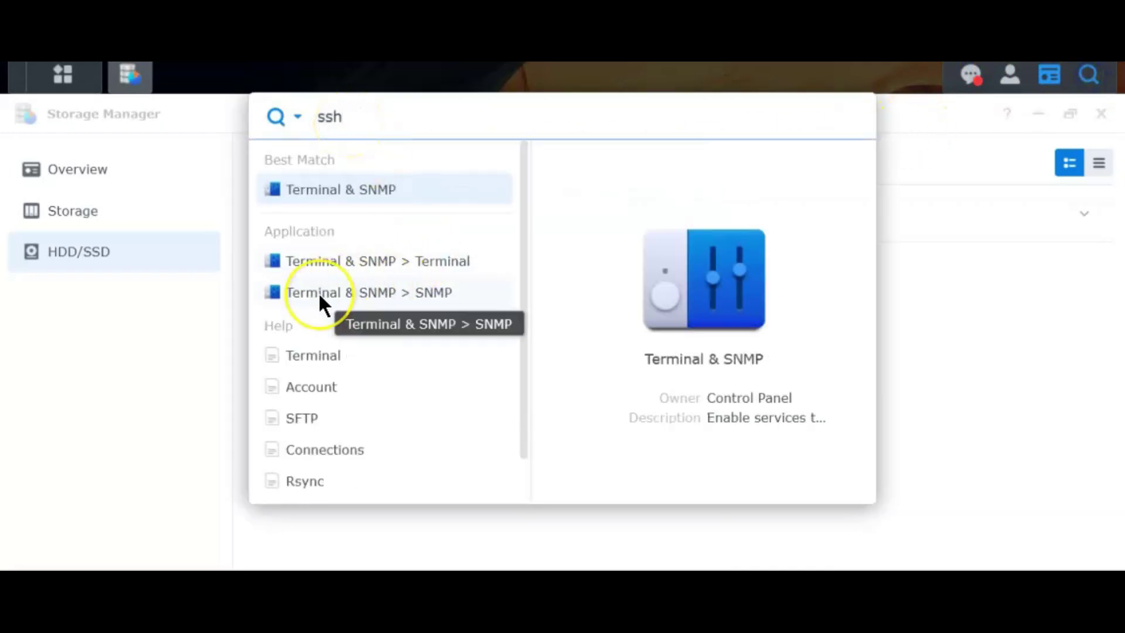
{"action": "left_click", "coordinate": [318, 292]}
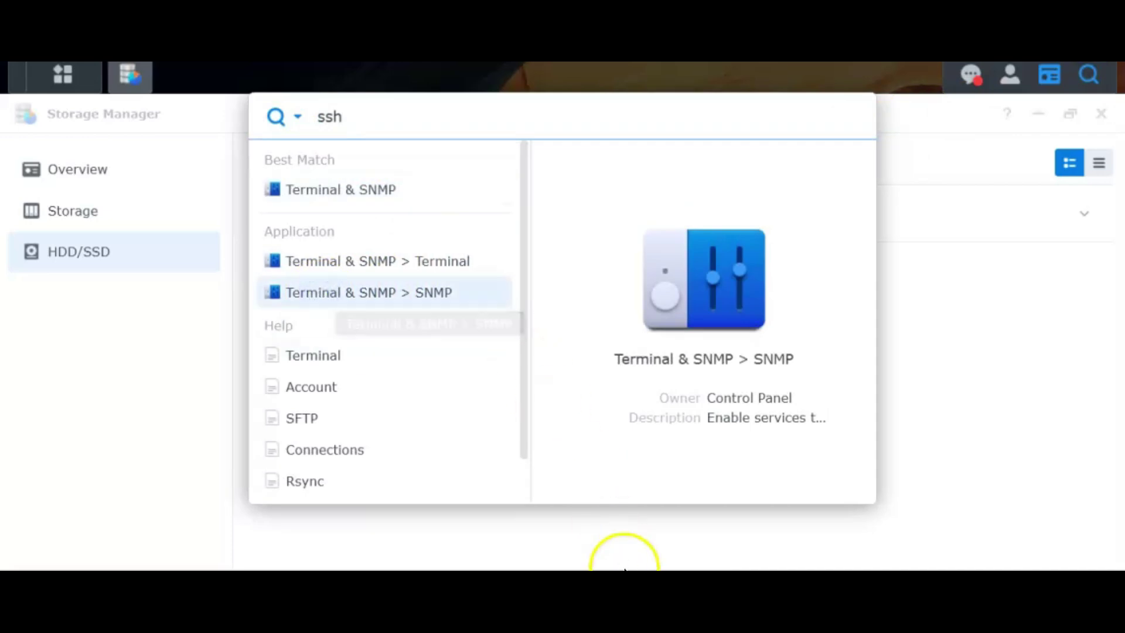
{"action": "left_click", "coordinate": [359, 294]}
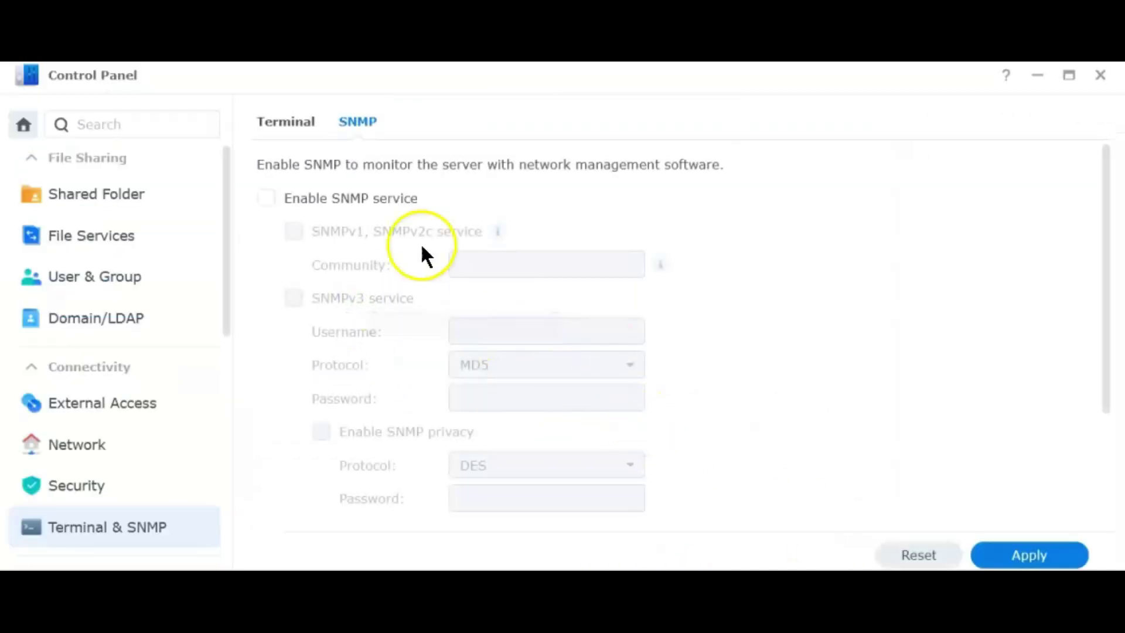
{"action": "left_click", "coordinate": [289, 123]}
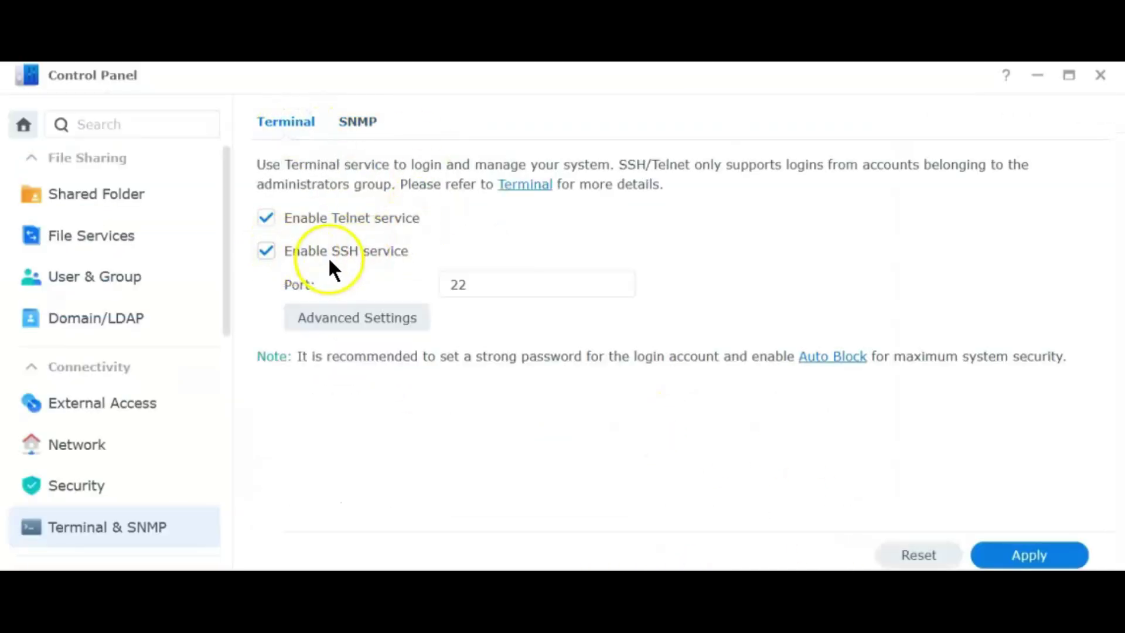
{"action": "left_click", "coordinate": [1099, 77]}
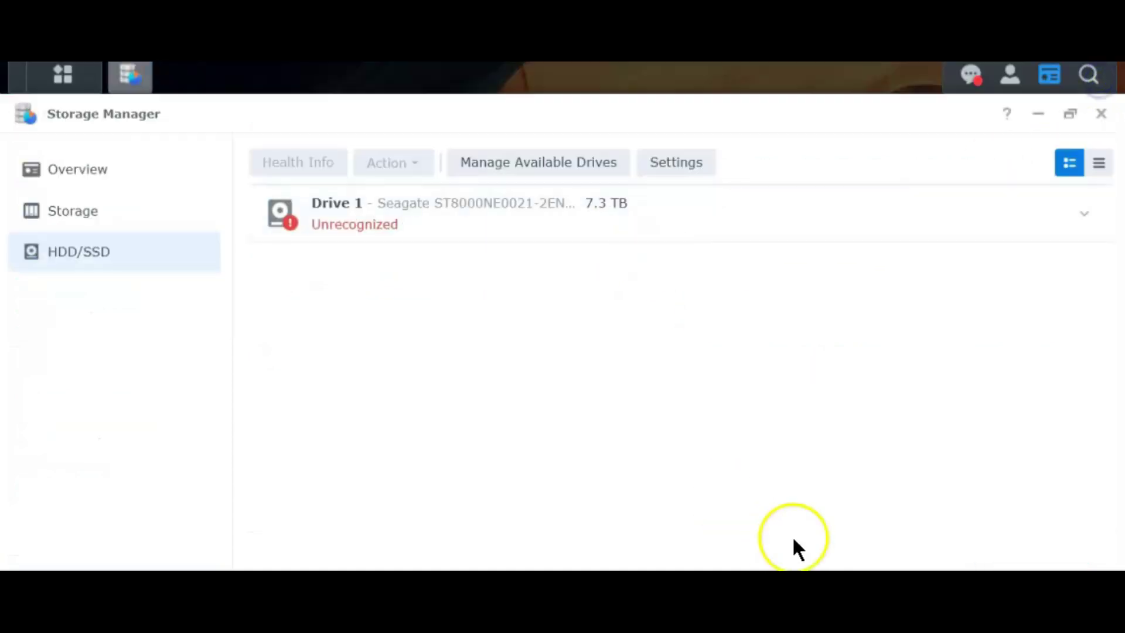
Bring the PuTTY session forward and clear the terminal screen.
{"action": "key", "text": "alt+Tab"}
{"action": "left_click_drag", "start_coordinate": [415, 149], "coordinate": [481, 139]}
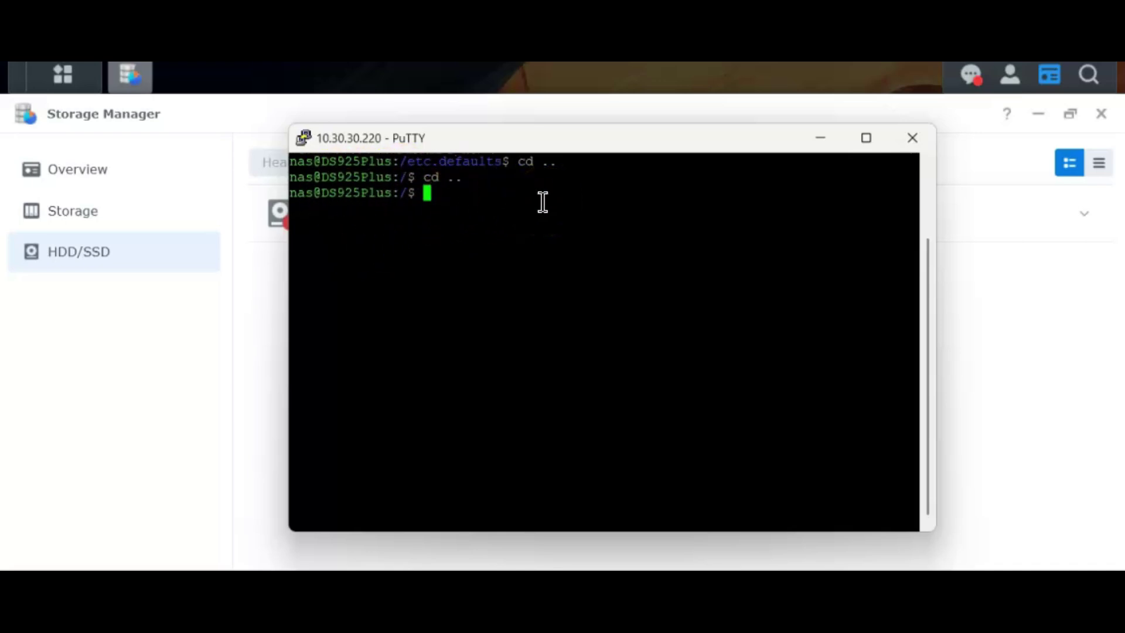
{"action": "type", "text": "cls"}
{"action": "key", "text": "Return"}
{"action": "type", "text": "clear"}
{"action": "key", "text": "Return"}
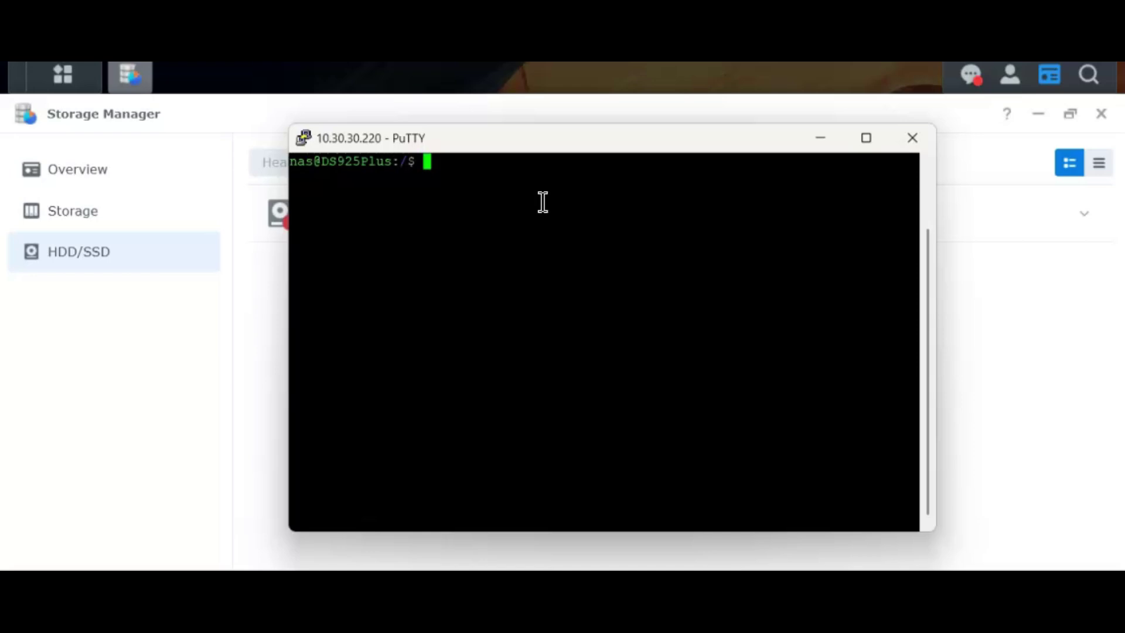
Change into /etc.defaults and type sudo vim synoinfo.conf at the prompt.
{"action": "type", "text": "cd /etc.defaults/"}
{"action": "key", "text": "Return"}
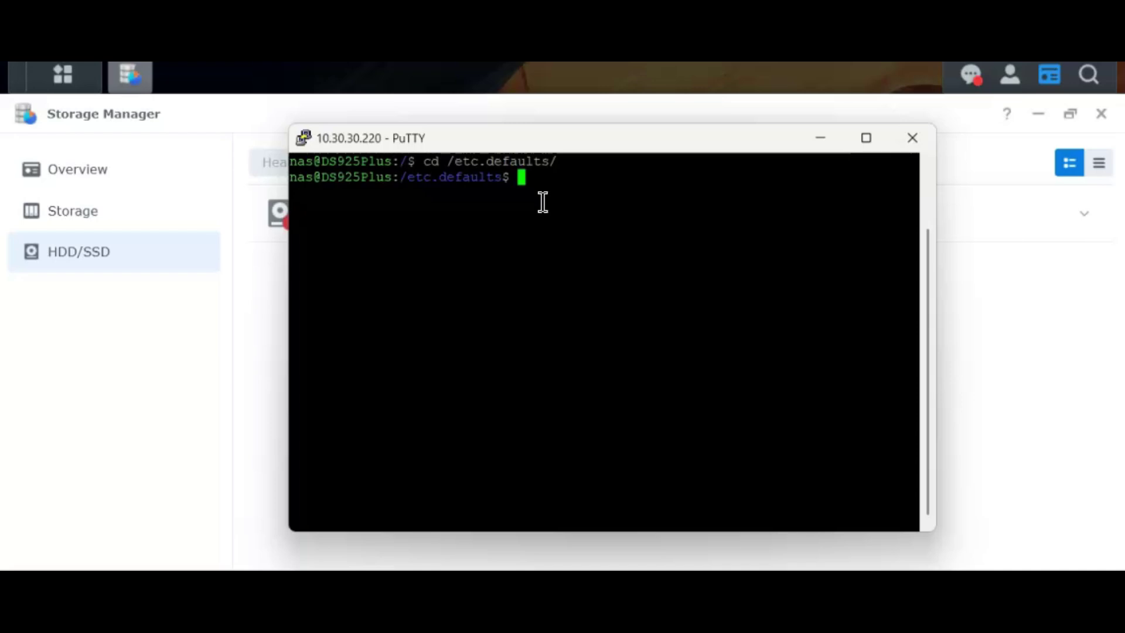
{"action": "type", "text": "sudo"}
{"action": "type", "text": "vim "}
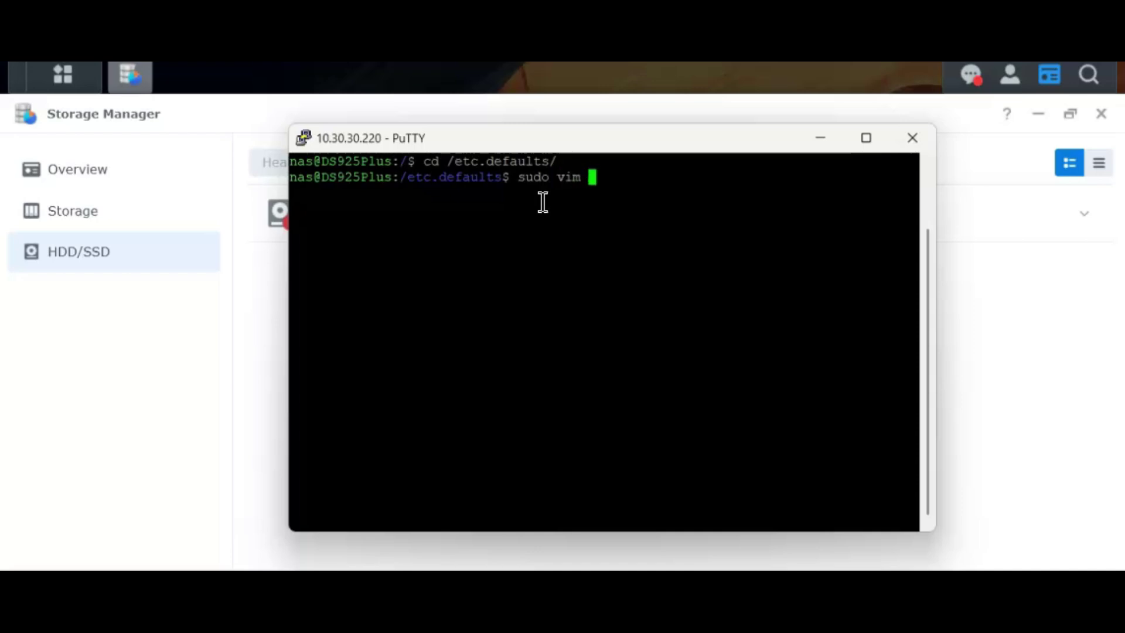
{"action": "type", "text": "synoinfo.conf"}
Open synoinfo.conf in vim despite the swap warning and locate the support_disk_compatibility line.
{"action": "key", "text": "Return"}
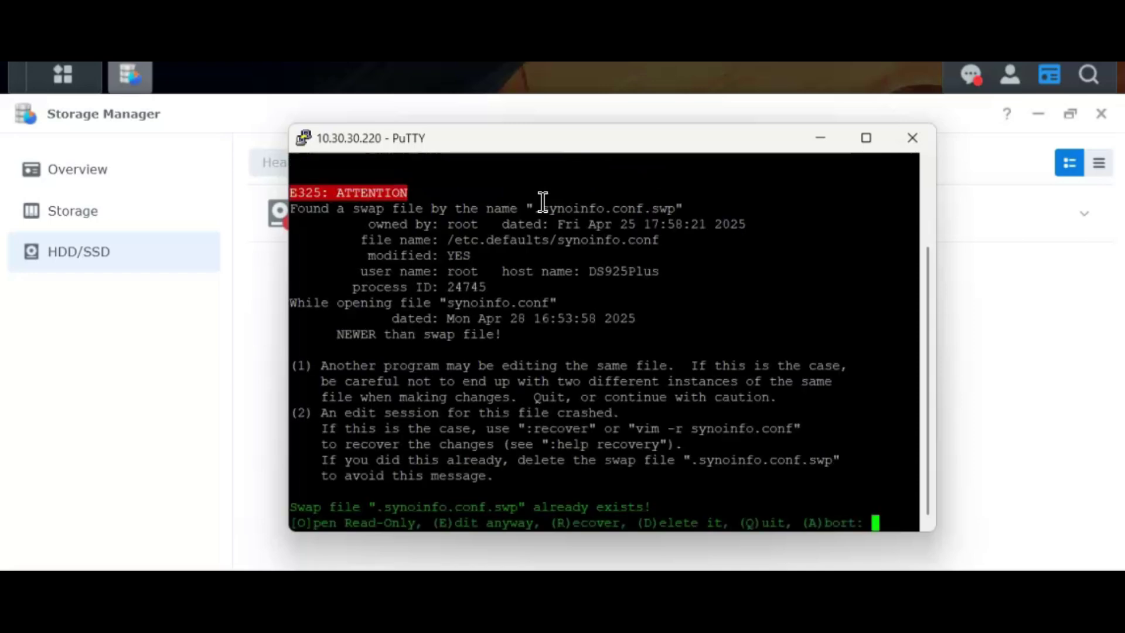
{"action": "left_click", "coordinate": [547, 226]}
{"action": "key", "text": "e"}
{"action": "key", "text": "Down"}
{"action": "key", "text": "Down"}
{"action": "key", "text": "Down"}
{"action": "key", "text": "Down"}
{"action": "key", "text": "Down"}
{"action": "key", "text": "Down"}
{"action": "key", "text": "Down"}
{"action": "key", "text": "Down"}
{"action": "key", "text": "Down"}
{"action": "key", "text": "Down"}
{"action": "key", "text": "Down"}
{"action": "key", "text": "Down"}
{"action": "key", "text": "Down"}
{"action": "key", "text": "Down"}
{"action": "key", "text": "Down"}
{"action": "key", "text": "Down"}
{"action": "key", "text": "Down"}
{"action": "key", "text": "Down"}
{"action": "key", "text": "Down"}
{"action": "key", "text": "Down"}
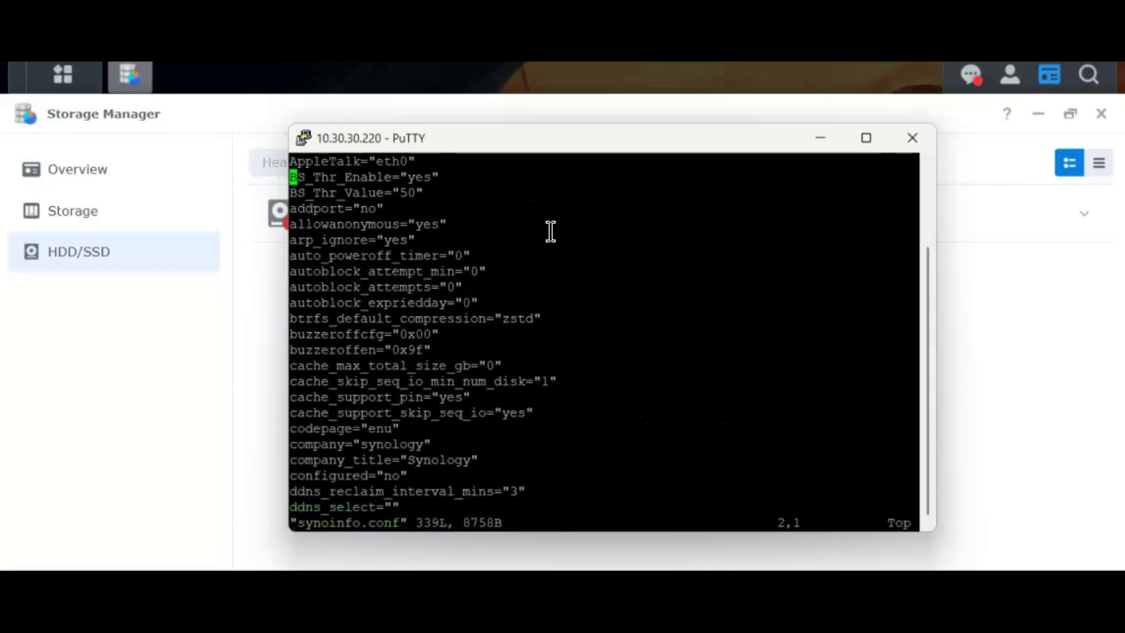
{"action": "key", "text": "Down"}
{"action": "key", "text": "Down"}
{"action": "key", "text": "Down"}
{"action": "key", "text": "Down"}
{"action": "key", "text": "Down"}
{"action": "key", "text": "Down"}
{"action": "key", "text": "Down"}
{"action": "key", "text": "Down"}
{"action": "key", "text": "Down"}
{"action": "key", "text": "Down"}
{"action": "key", "text": "Down"}
{"action": "key", "text": "Down"}
{"action": "key", "text": "Down"}
{"action": "key", "text": "Down"}
{"action": "key", "text": "Down"}
{"action": "key", "text": "Down"}
{"action": "key", "text": "Down"}
{"action": "key", "text": "Down"}
{"action": "key", "text": "Down"}
{"action": "key", "text": "Down"}
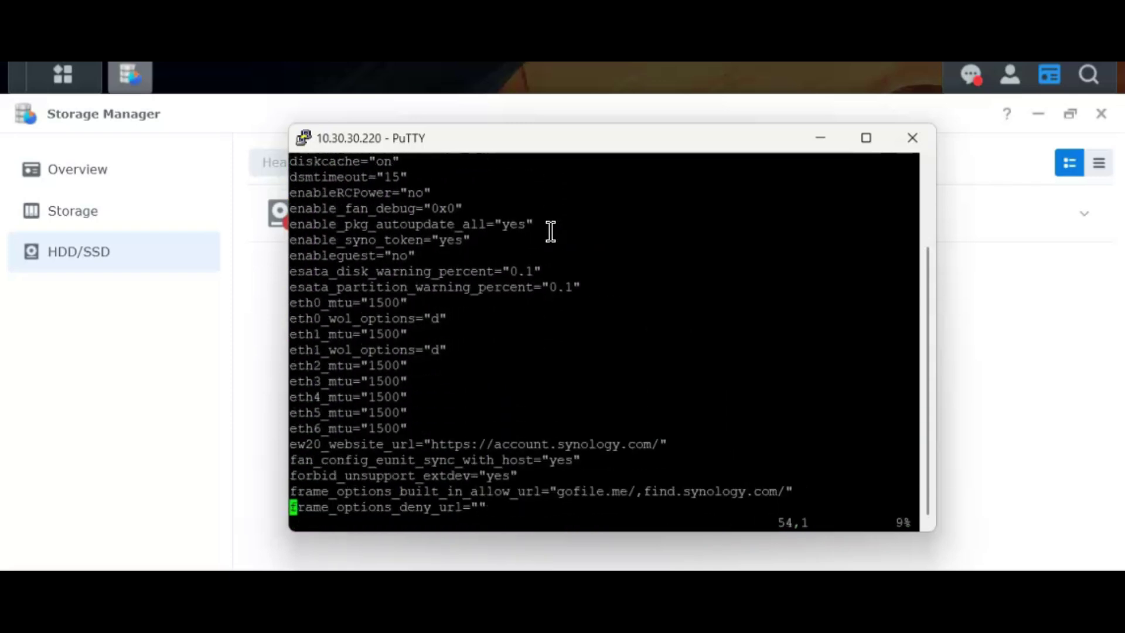
{"action": "key", "text": "Down"}
{"action": "key", "text": "Down"}
{"action": "key", "text": "Down"}
{"action": "key", "text": "Down"}
{"action": "key", "text": "Down"}
{"action": "key", "text": "Down"}
{"action": "key", "text": "Down"}
{"action": "key", "text": "Down"}
{"action": "key", "text": "Down"}
{"action": "key", "text": "Down"}
{"action": "key", "text": "Down"}
{"action": "key", "text": "Down"}
{"action": "key", "text": "Down"}
{"action": "key", "text": "Down"}
{"action": "key", "text": "Down"}
{"action": "key", "text": "Down"}
{"action": "key", "text": "Down"}
{"action": "key", "text": "Down"}
{"action": "key", "text": "Down"}
{"action": "key", "text": "Down"}
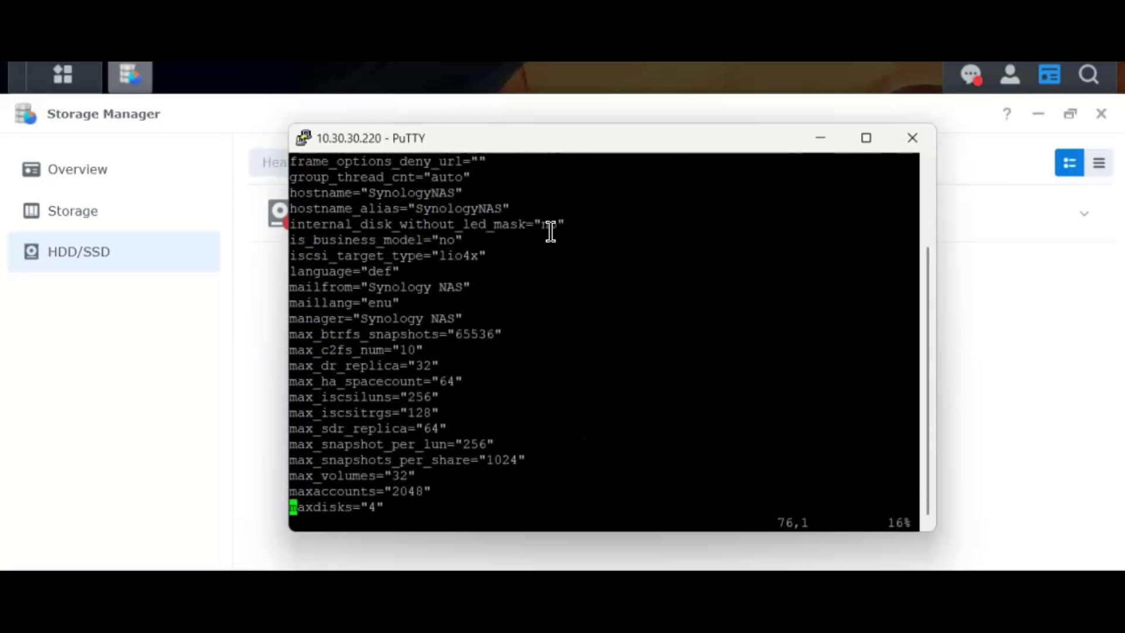
{"action": "key", "text": "Down"}
{"action": "key", "text": "Down"}
{"action": "key", "text": "Down"}
{"action": "key", "text": "Down"}
{"action": "key", "text": "Down"}
{"action": "key", "text": "Down"}
{"action": "key", "text": "Down"}
{"action": "key", "text": "Down"}
{"action": "key", "text": "Down"}
{"action": "key", "text": "Down"}
{"action": "key", "text": "Down"}
{"action": "key", "text": "Down"}
{"action": "key", "text": "Down"}
{"action": "key", "text": "Down"}
{"action": "key", "text": "Down"}
{"action": "key", "text": "Down"}
{"action": "key", "text": "Down"}
{"action": "key", "text": "Down"}
{"action": "key", "text": "Down"}
{"action": "key", "text": "Down"}
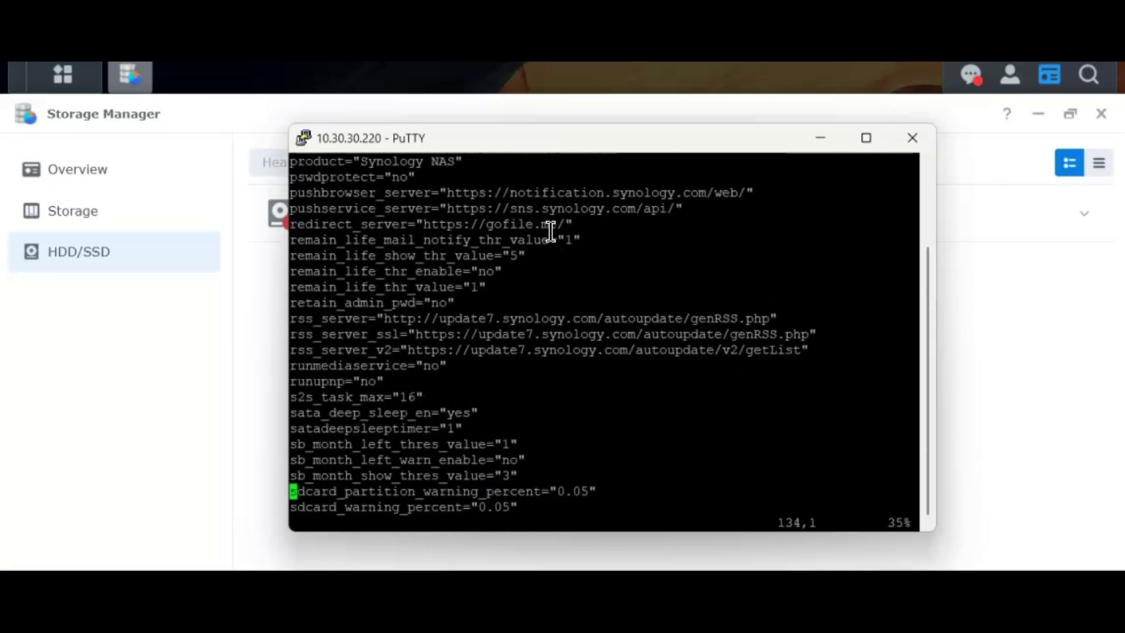
{"action": "key", "text": "Down"}
{"action": "key", "text": "Down"}
{"action": "key", "text": "Down"}
{"action": "key", "text": "Down"}
{"action": "key", "text": "Down"}
{"action": "key", "text": "Down"}
{"action": "key", "text": "Down"}
{"action": "key", "text": "Down"}
{"action": "key", "text": "Down"}
{"action": "key", "text": "Down"}
{"action": "key", "text": "Down"}
{"action": "key", "text": "Down"}
{"action": "key", "text": "Down"}
{"action": "key", "text": "Down"}
{"action": "key", "text": "Down"}
{"action": "key", "text": "Down"}
{"action": "key", "text": "Down"}
{"action": "key", "text": "Down"}
{"action": "key", "text": "Down"}
{"action": "key", "text": "Down"}
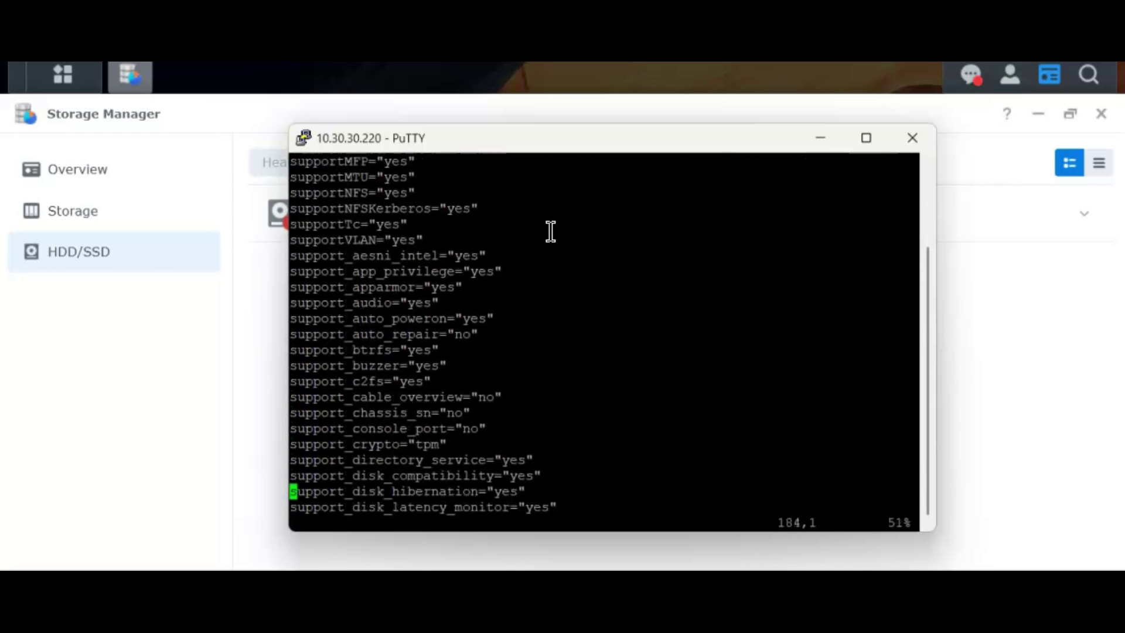
{"action": "key", "text": "Down"}
{"action": "key", "text": "Down"}
{"action": "key", "text": "Down"}
{"action": "key", "text": "Up"}
{"action": "key", "text": "Up"}
{"action": "key", "text": "Up"}
{"action": "key", "text": "Up"}
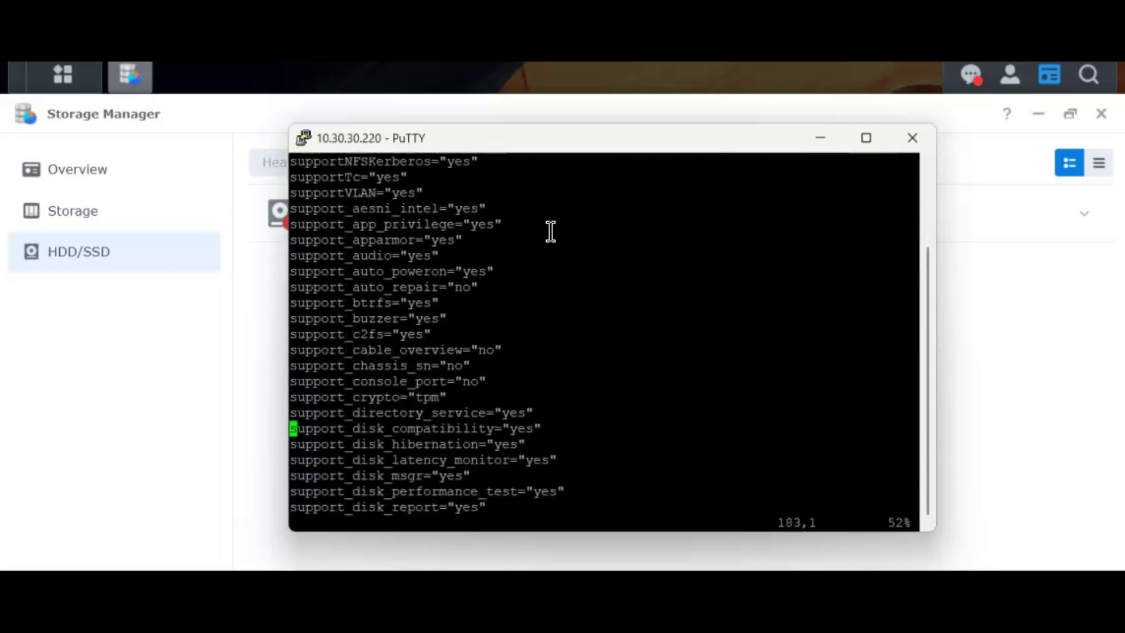
{"action": "key", "text": "Right"}
{"action": "key", "text": "Right"}
{"action": "key", "text": "Right"}
{"action": "key", "text": "Right"}
{"action": "key", "text": "Right"}
{"action": "key", "text": "Right"}
{"action": "key", "text": "Right"}
{"action": "key", "text": "Right"}
{"action": "key", "text": "Right"}
{"action": "key", "text": "Right"}
{"action": "key", "text": "Right"}
{"action": "key", "text": "Right"}
{"action": "key", "text": "Right"}
{"action": "key", "text": "Right"}
{"action": "key", "text": "Right"}
{"action": "key", "text": "Right"}
{"action": "key", "text": "Right"}
{"action": "key", "text": "Right"}
{"action": "key", "text": "Right"}
{"action": "key", "text": "Right"}
{"action": "key", "text": "Right"}
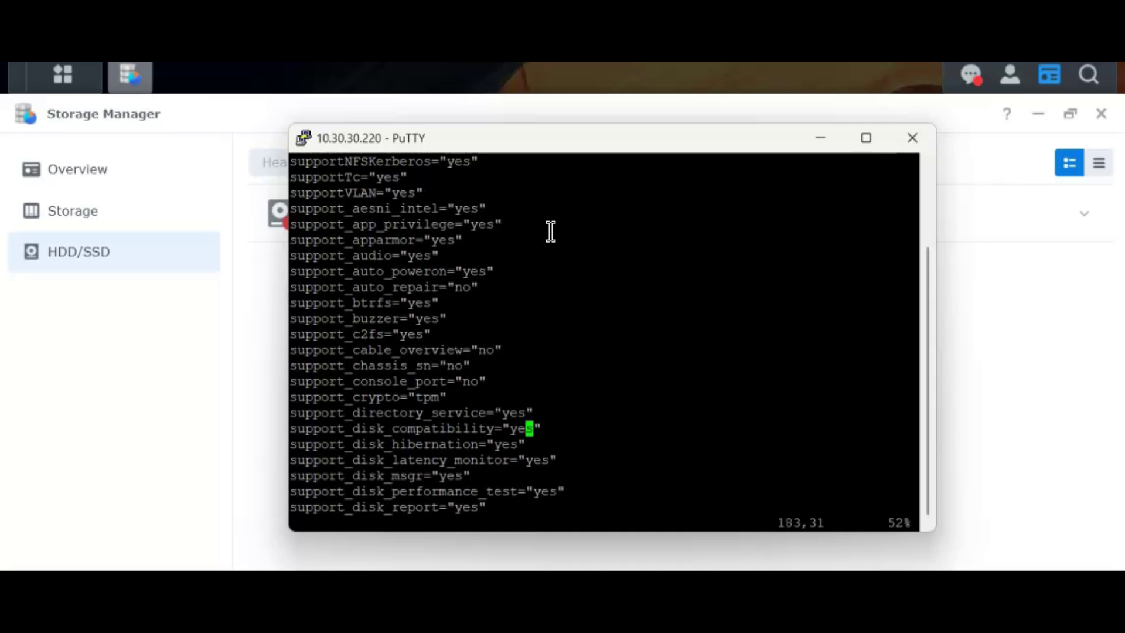
Change support_disk_compatibility from yes to no, then save with :w and quit with :q.
{"action": "key", "text": "i"}
{"action": "key", "text": "BackSpace"}
{"action": "key", "text": "BackSpace"}
{"action": "key", "text": "Delete"}
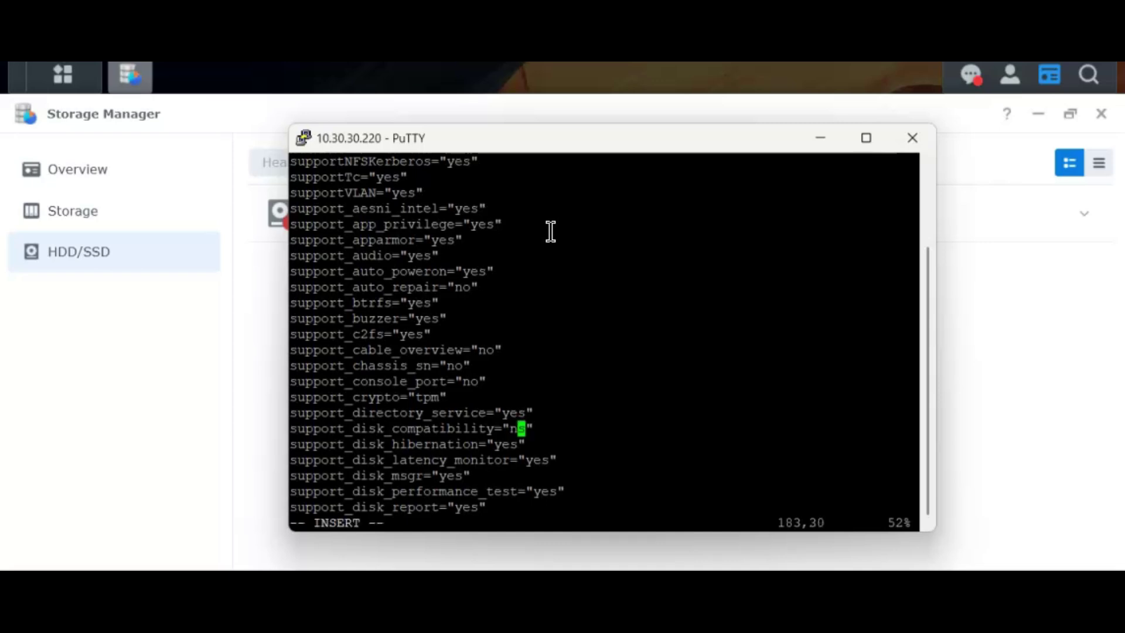
{"action": "type", "text": "no"}
{"action": "key", "text": "Escape"}
{"action": "type", "text": ":w"}
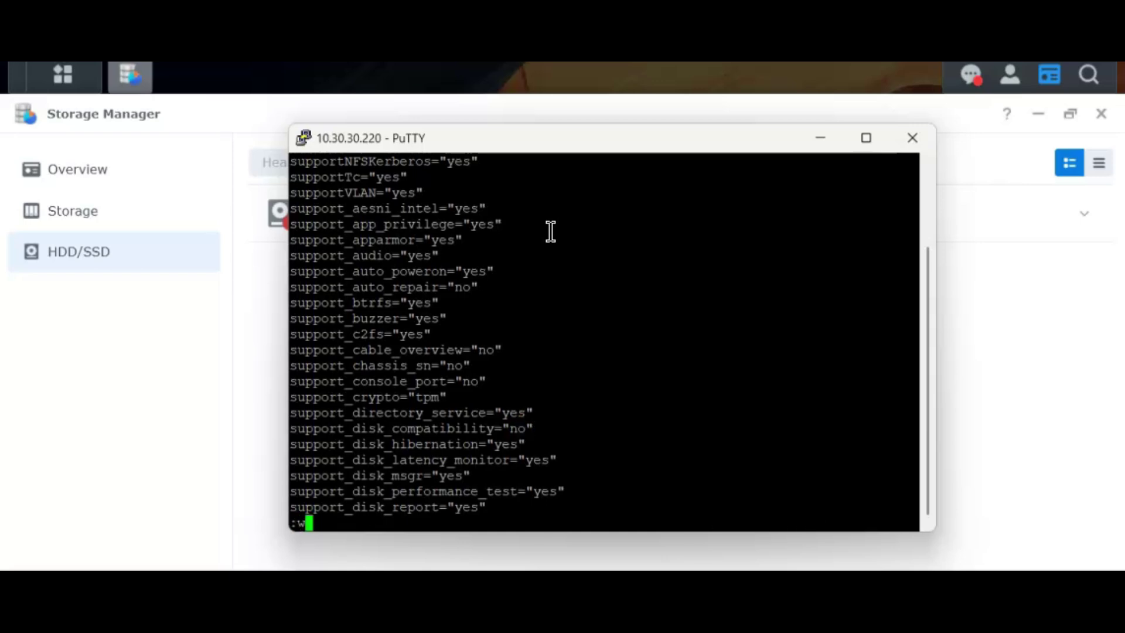
{"action": "key", "text": "Return"}
{"action": "type", "text": ":q"}
{"action": "key", "text": "Return"}
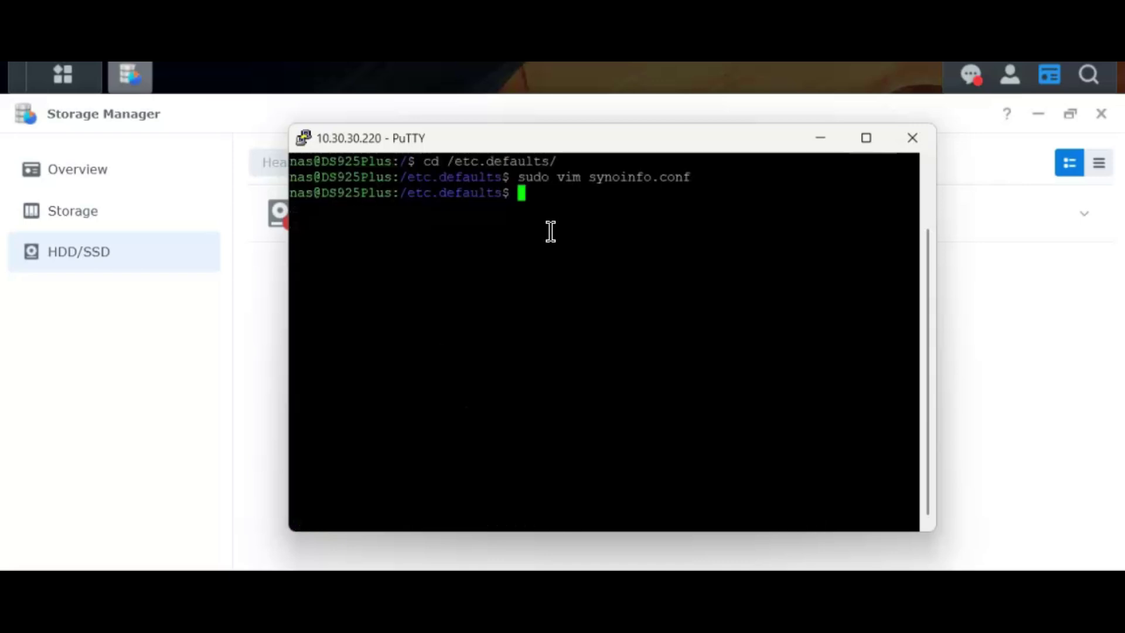
Shut down the NAS from the account menu, then sign back in after it restarts.
{"action": "left_click", "coordinate": [970, 321]}
{"action": "left_click", "coordinate": [1009, 74]}
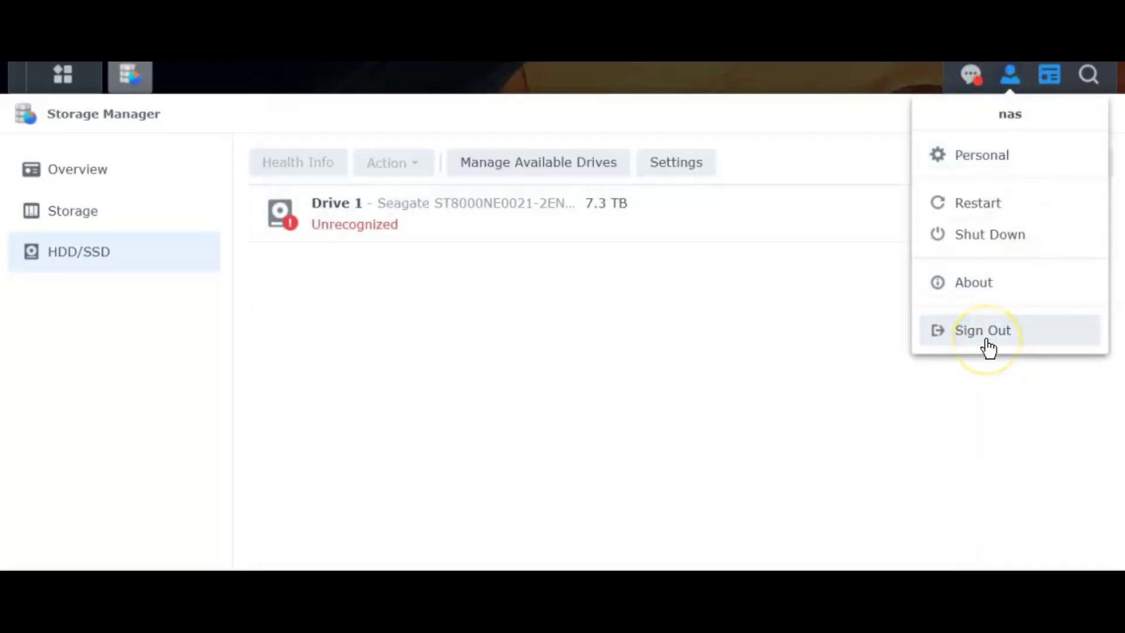
{"action": "left_click", "coordinate": [979, 241]}
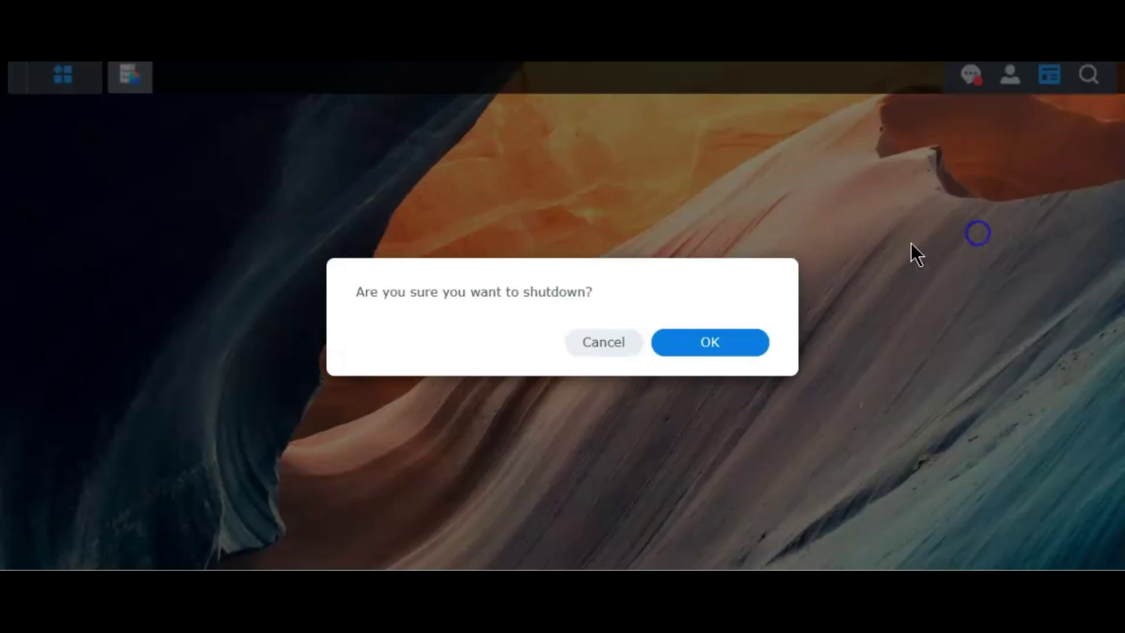
{"action": "left_click", "coordinate": [705, 345]}
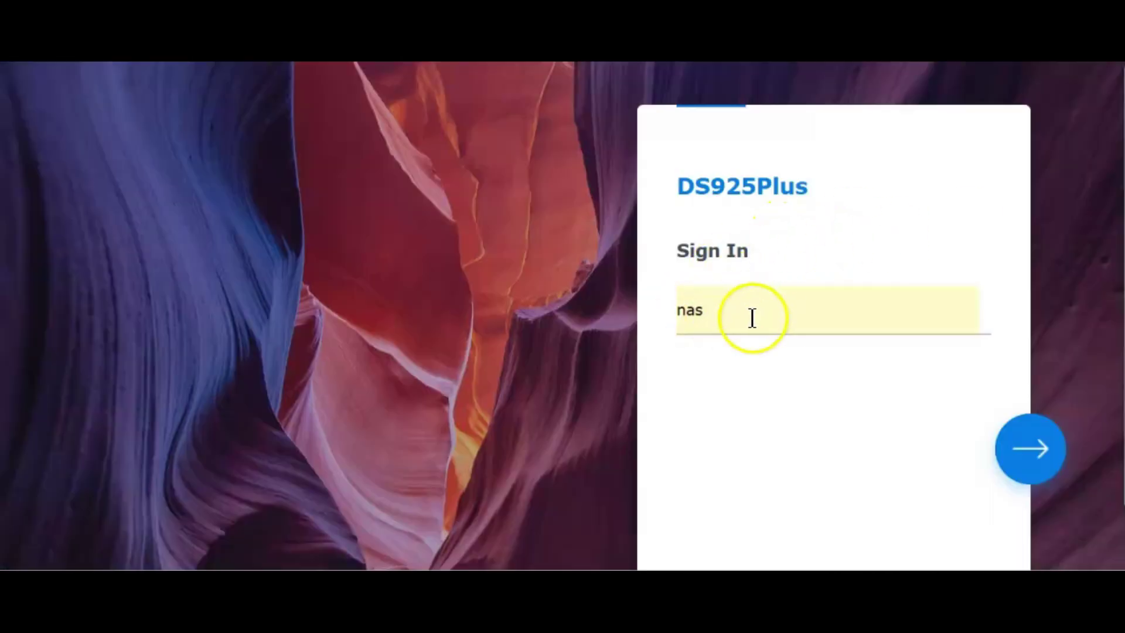
{"action": "left_click", "coordinate": [1034, 466]}
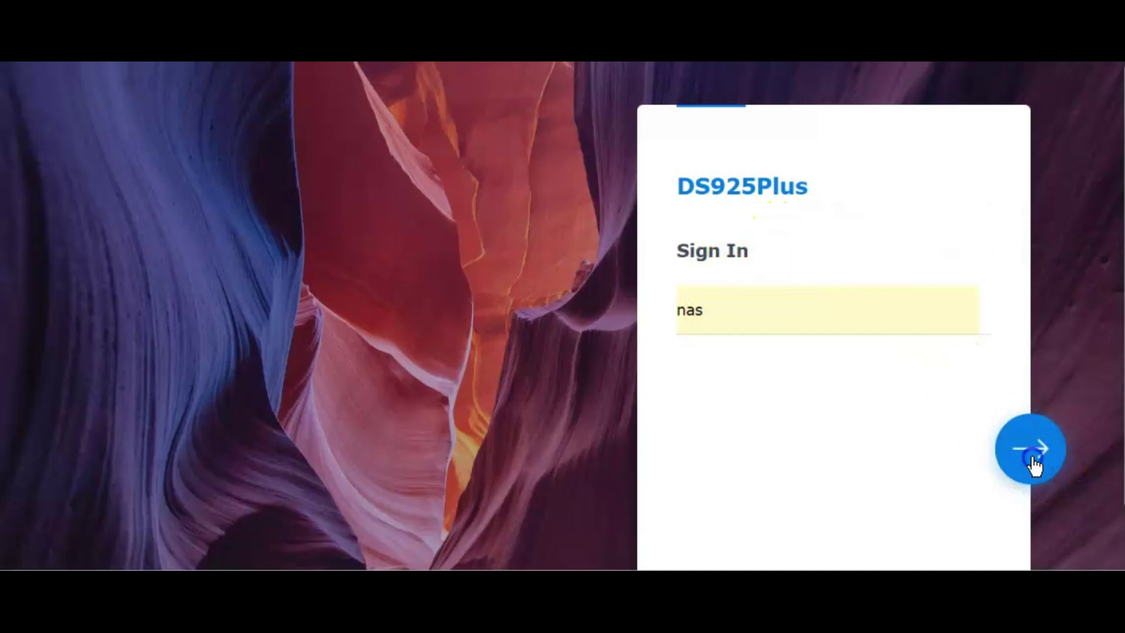
{"action": "left_click", "coordinate": [1027, 459]}
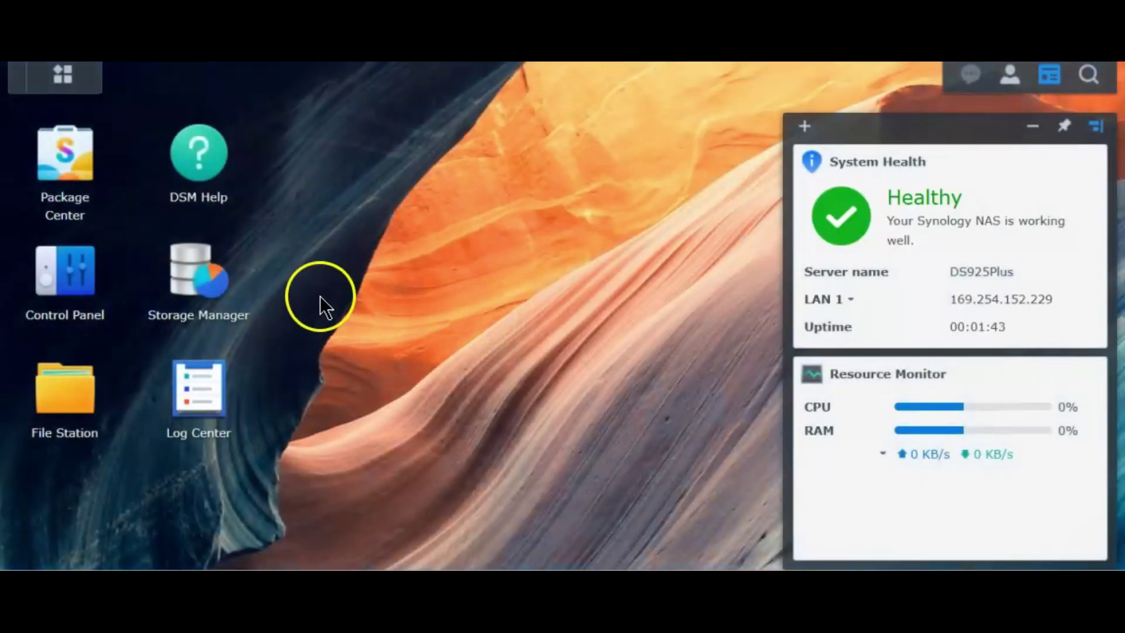
Launch Storage Manager, end the auto-opened wizard, and restart storage creation via Create Now.
{"action": "left_click", "coordinate": [199, 266]}
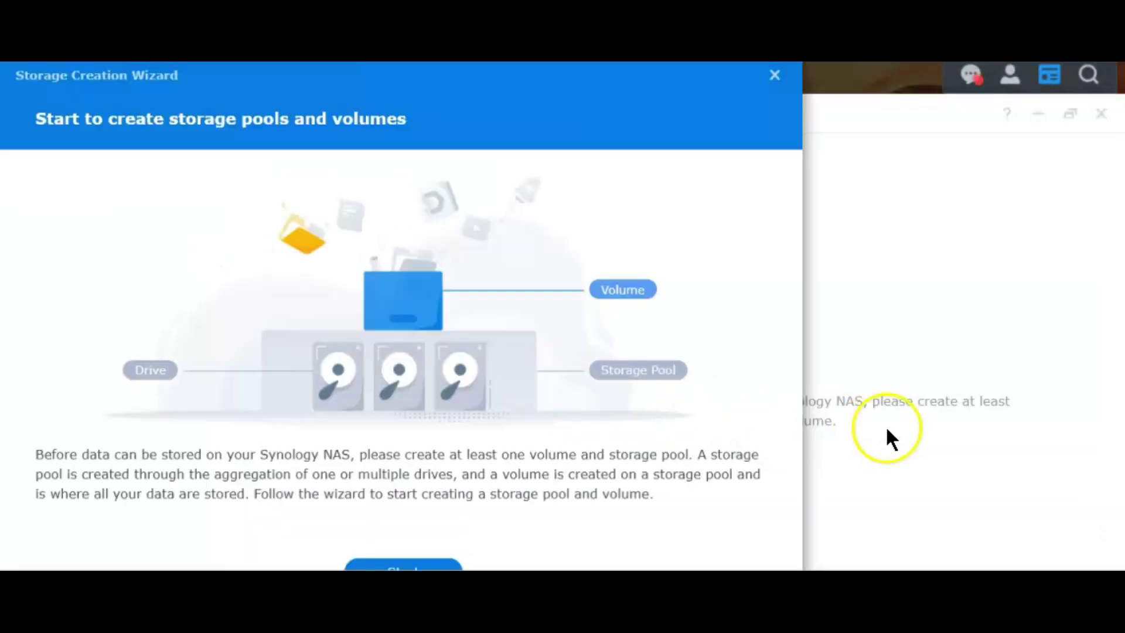
{"action": "left_click", "coordinate": [776, 74]}
{"action": "left_click", "coordinate": [592, 385]}
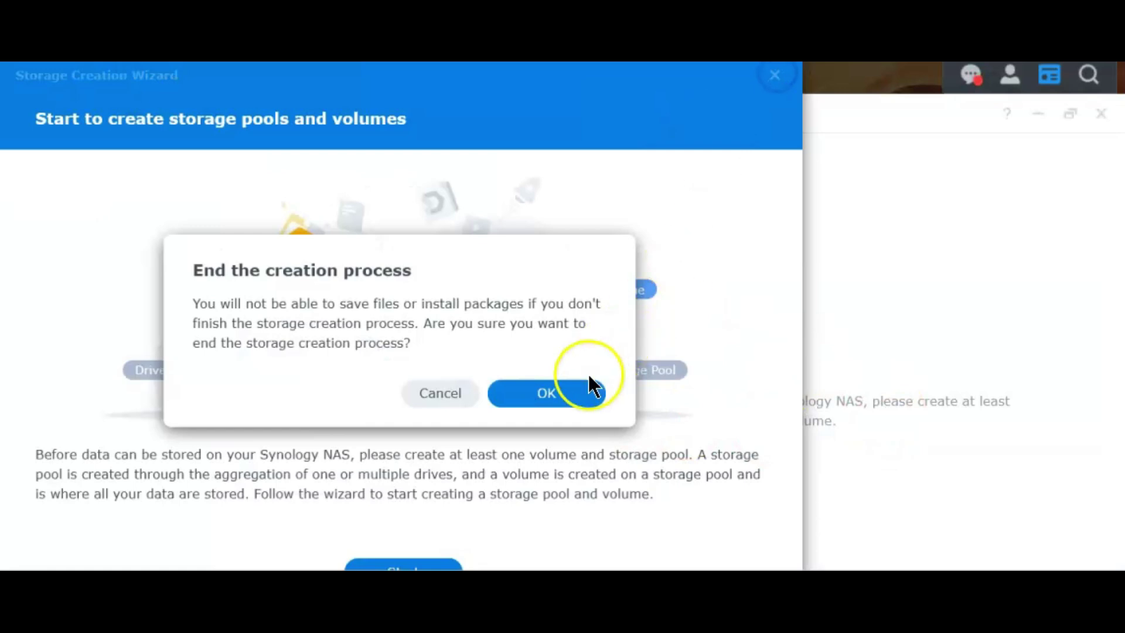
{"action": "left_click", "coordinate": [644, 459]}
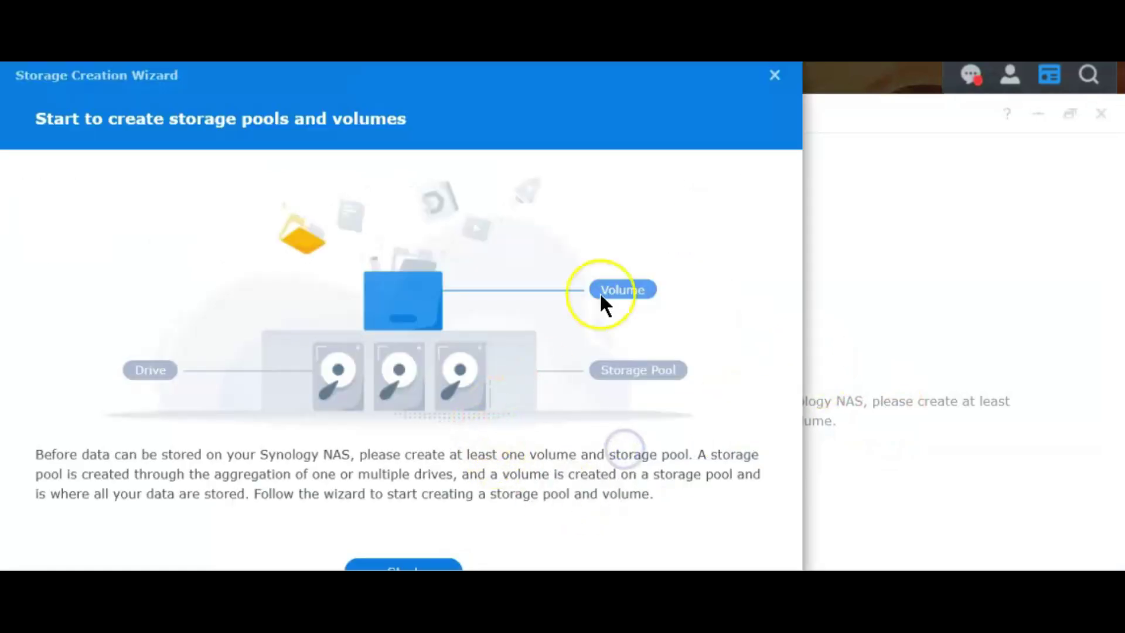
{"action": "left_click", "coordinate": [432, 564]}
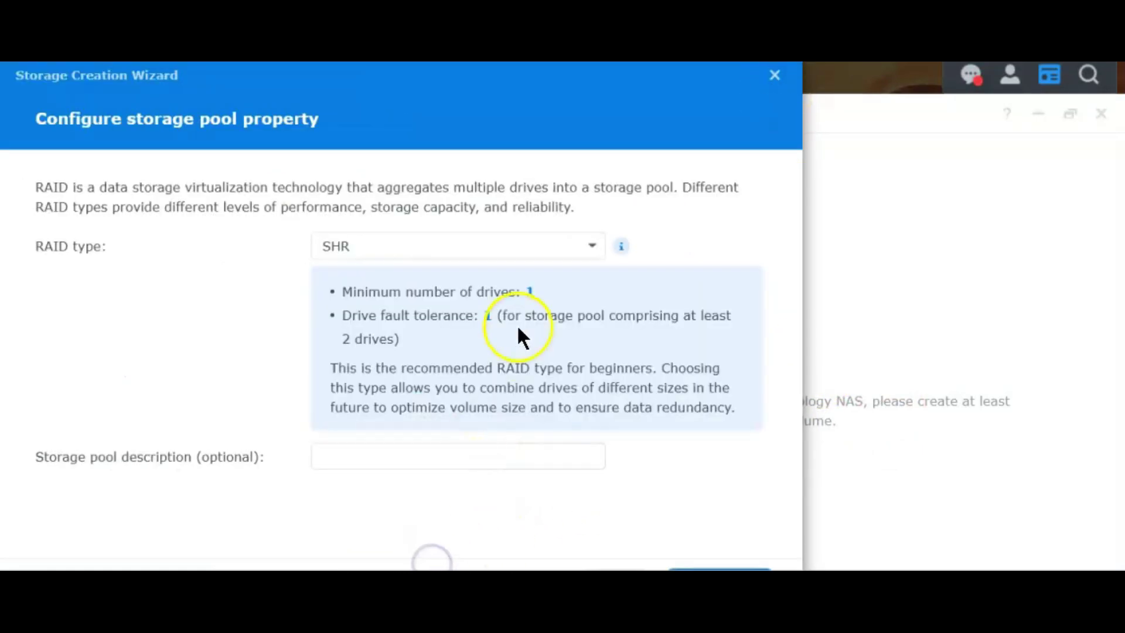
Keep SHR as the RAID type in the storage pool properties.
{"action": "left_click", "coordinate": [435, 251]}
{"action": "left_click", "coordinate": [441, 252]}
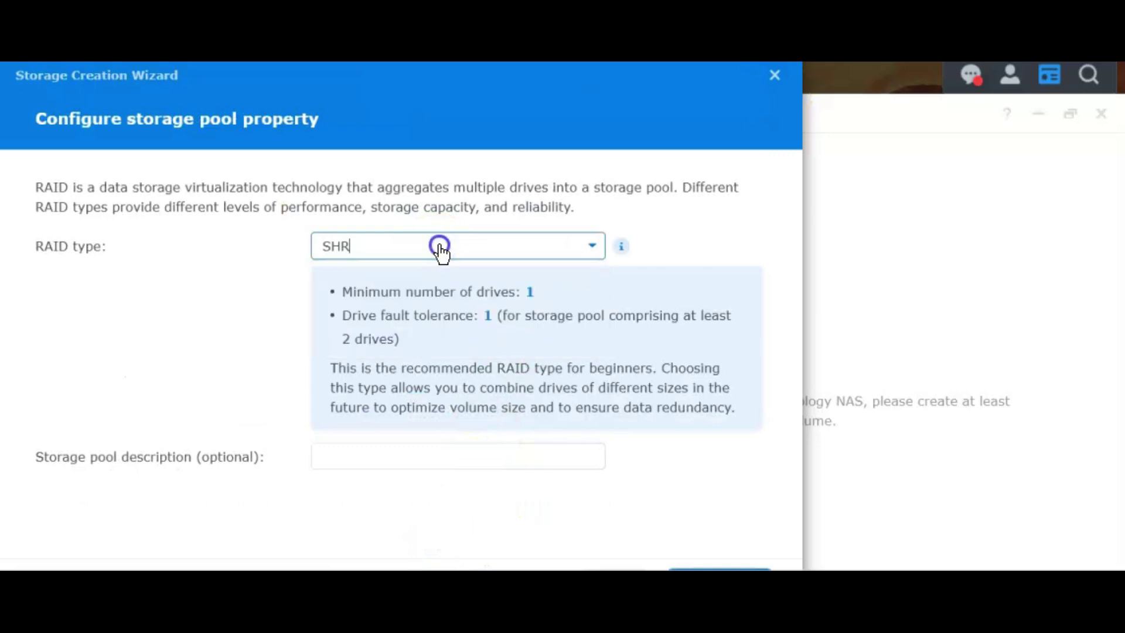
{"action": "left_click", "coordinate": [367, 455]}
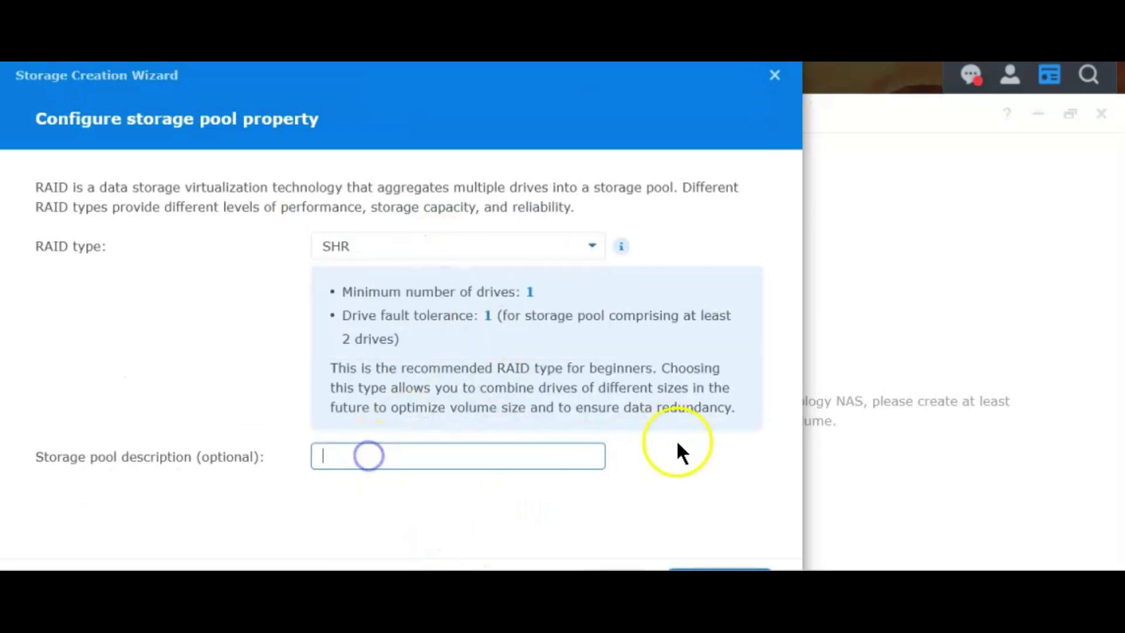
{"action": "left_click", "coordinate": [793, 94]}
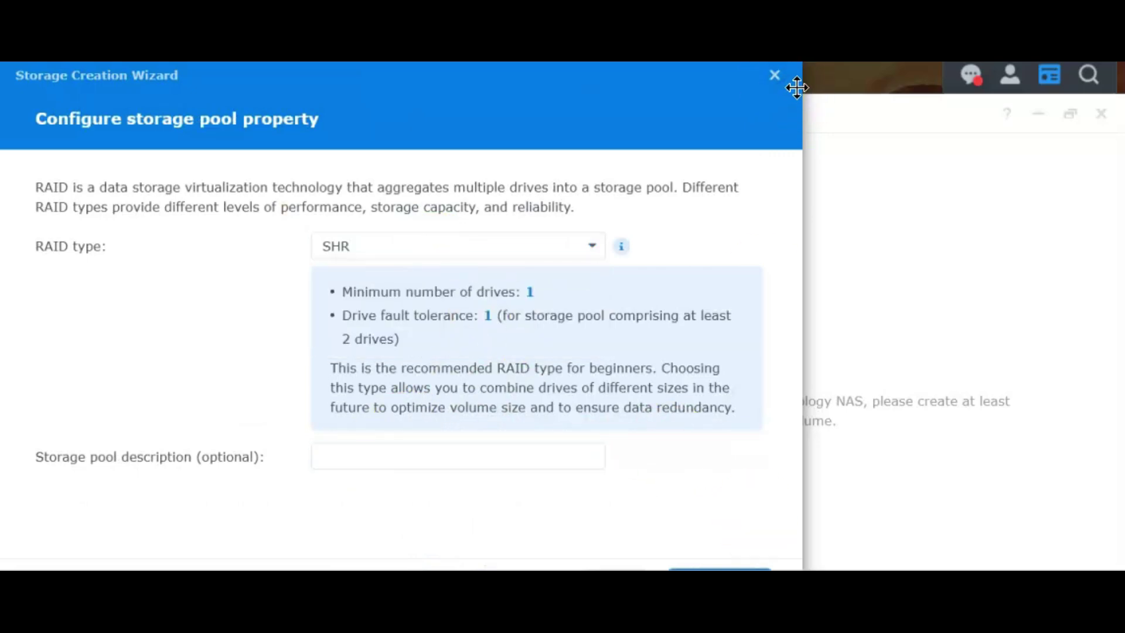
{"action": "left_click_drag", "start_coordinate": [797, 88], "coordinate": [801, 88]}
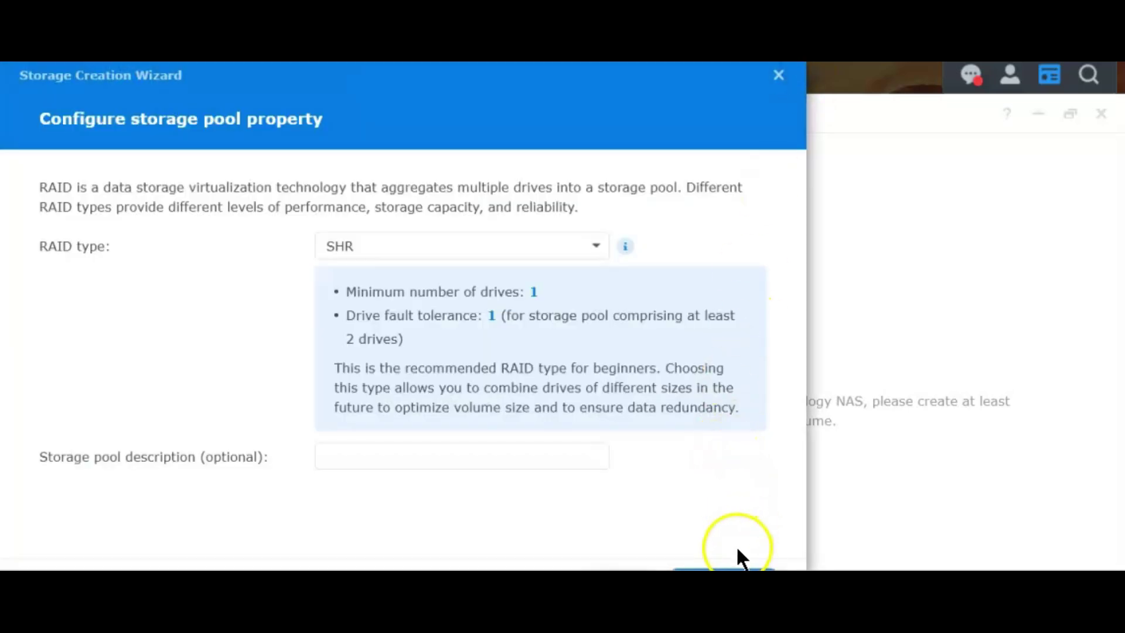
Select Drive 1 for the pool and skip the drive check.
{"action": "left_click", "coordinate": [723, 569]}
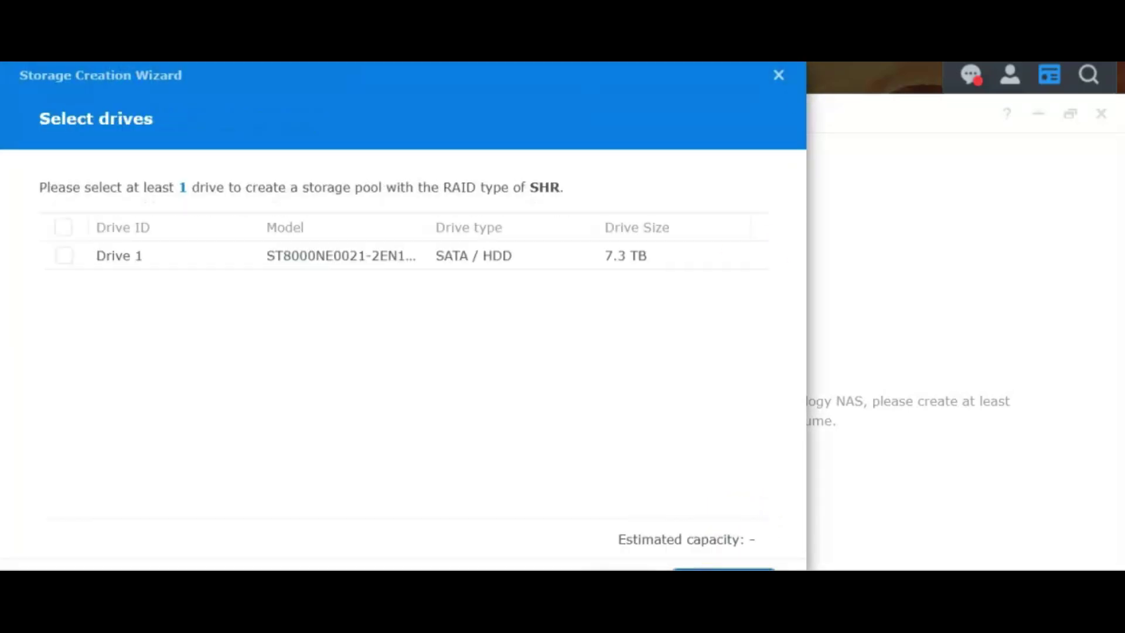
{"action": "left_click", "coordinate": [64, 227]}
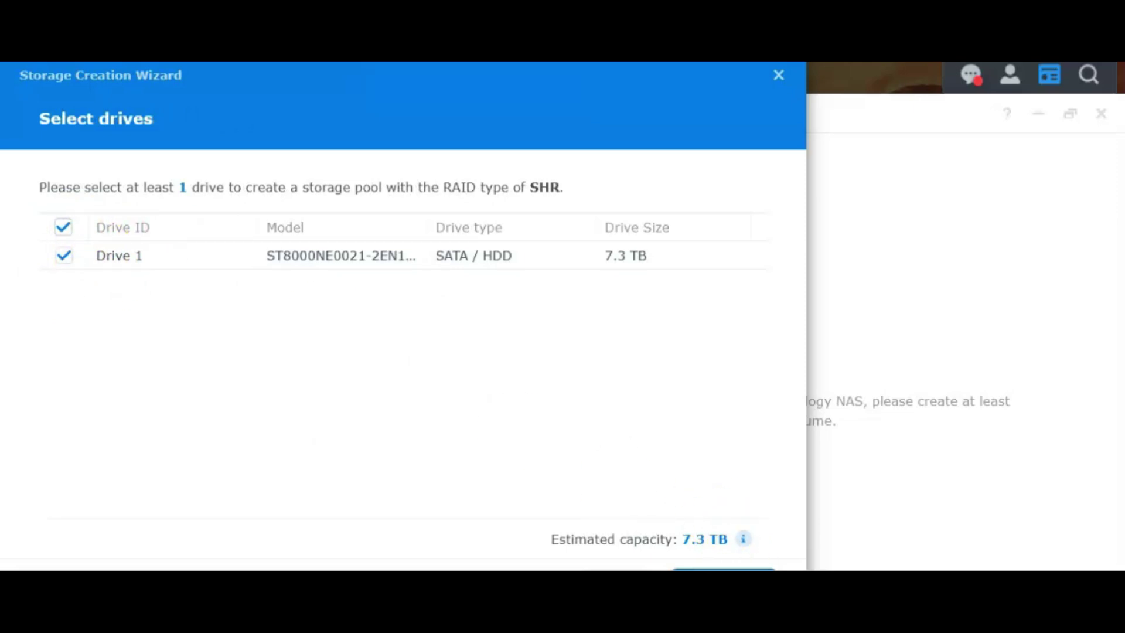
{"action": "left_click", "coordinate": [724, 569]}
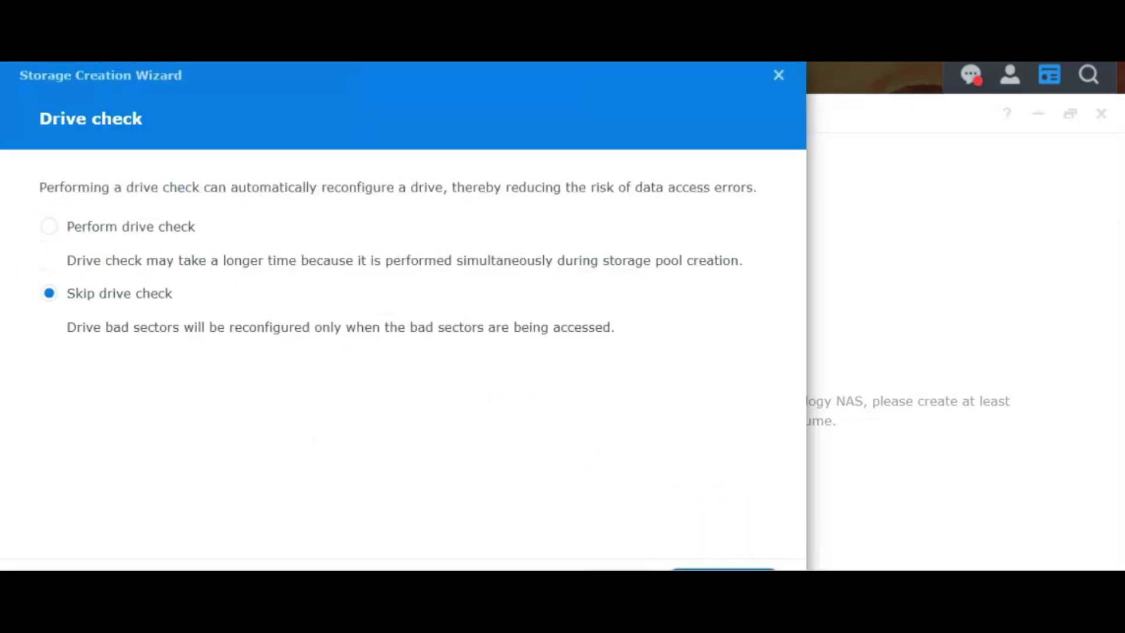
{"action": "left_click", "coordinate": [723, 569]}
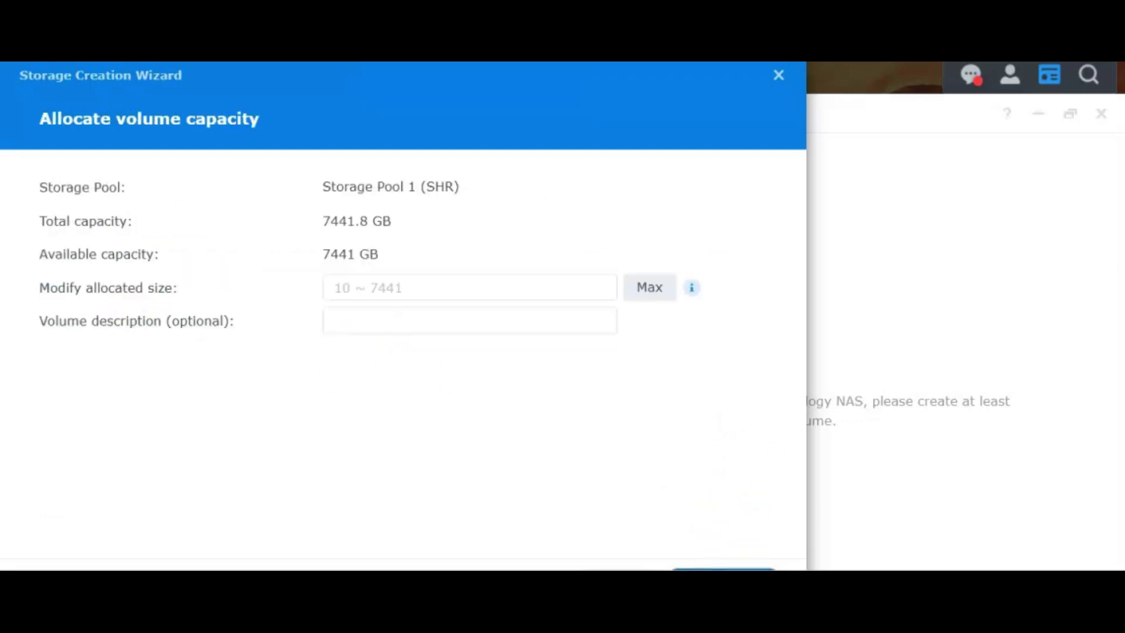
Give the volume the maximum 7441 GB size with Btrfs, no encryption, and apply.
{"action": "left_click", "coordinate": [651, 287]}
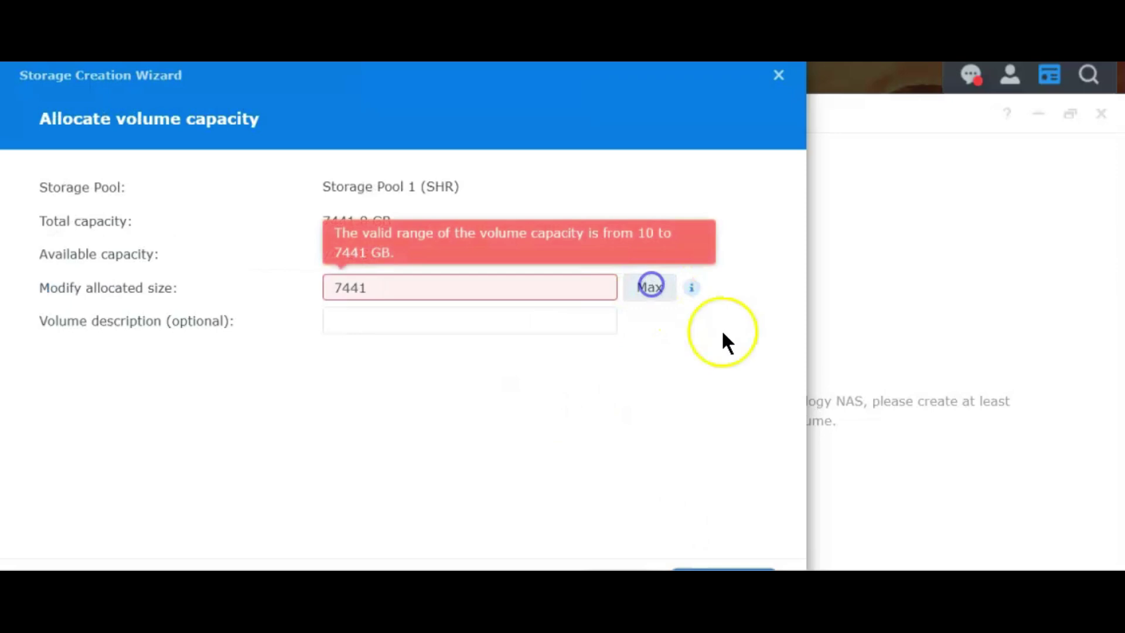
{"action": "left_click", "coordinate": [723, 567]}
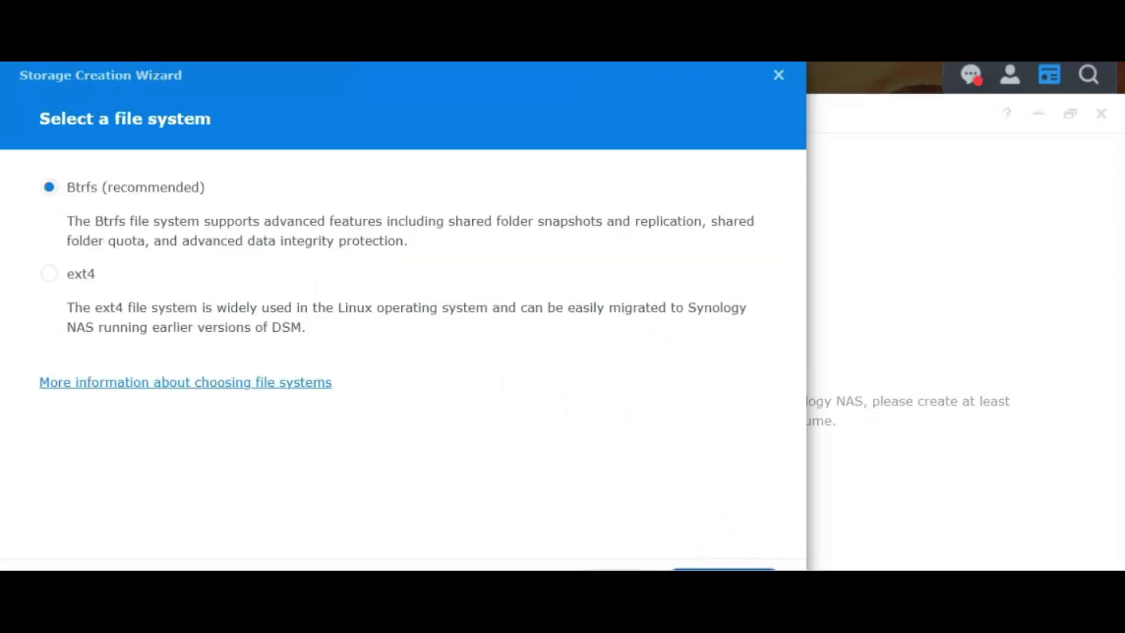
{"action": "left_click", "coordinate": [724, 568]}
{"action": "left_click", "coordinate": [723, 568]}
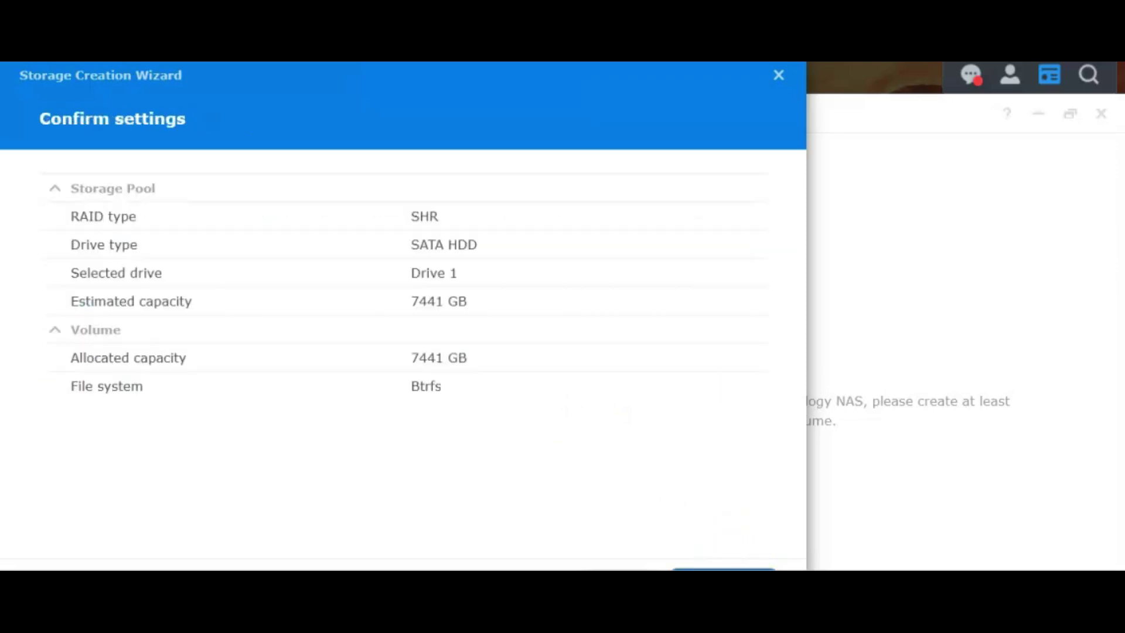
{"action": "left_click", "coordinate": [724, 568]}
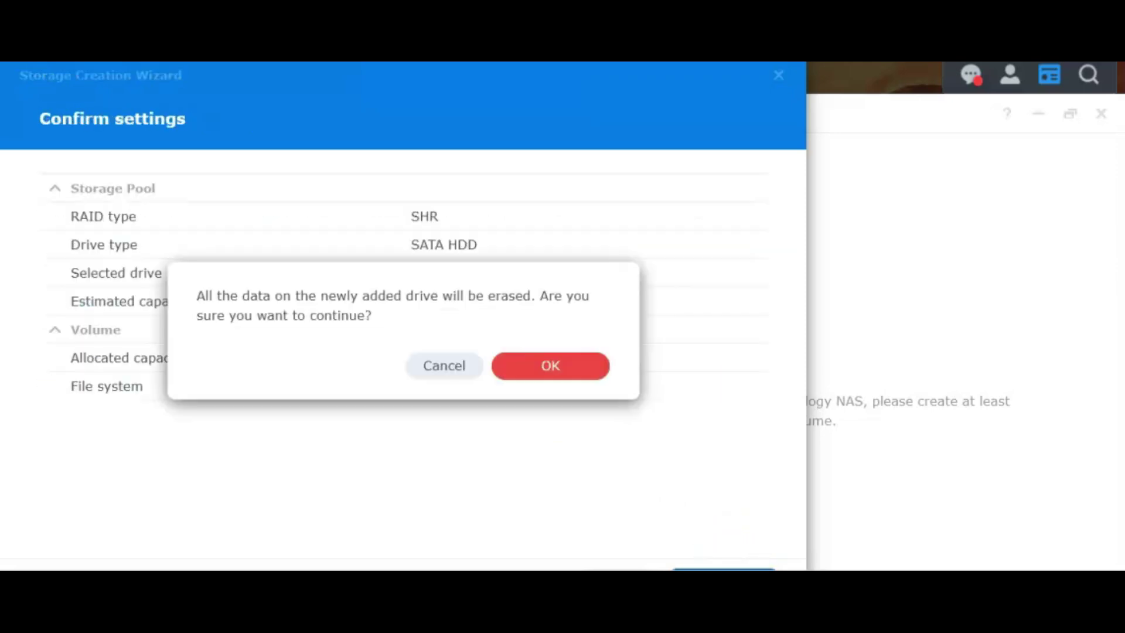
Accept the data-erase warning so Storage Pool 1 and Volume 1 get created.
{"action": "left_click", "coordinate": [588, 362]}
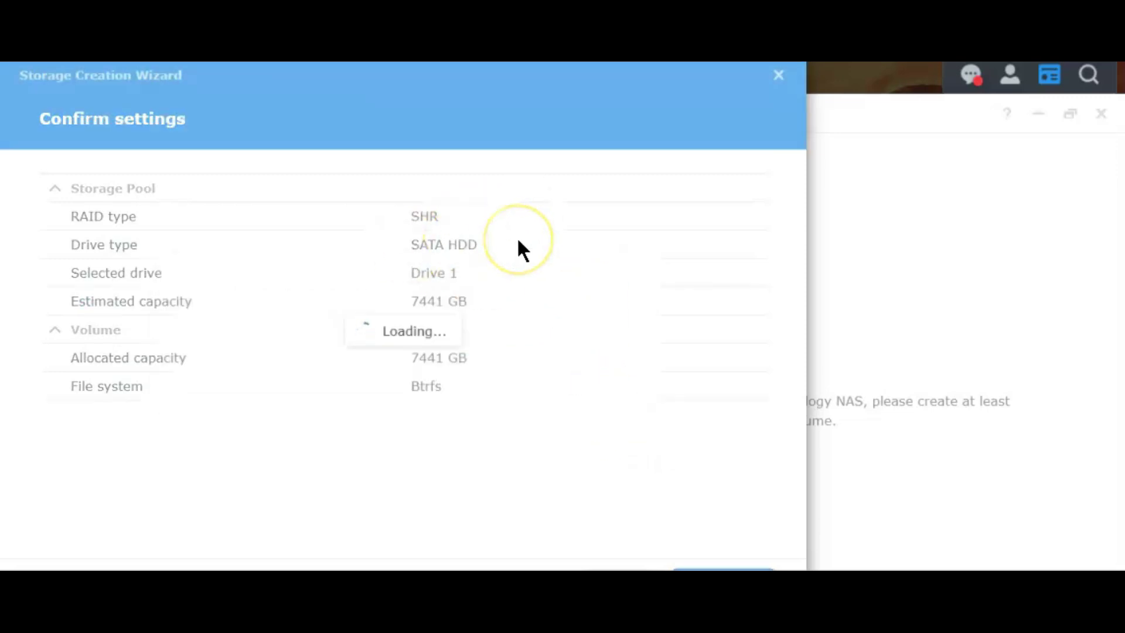
{"action": "left_click", "coordinate": [423, 183]}
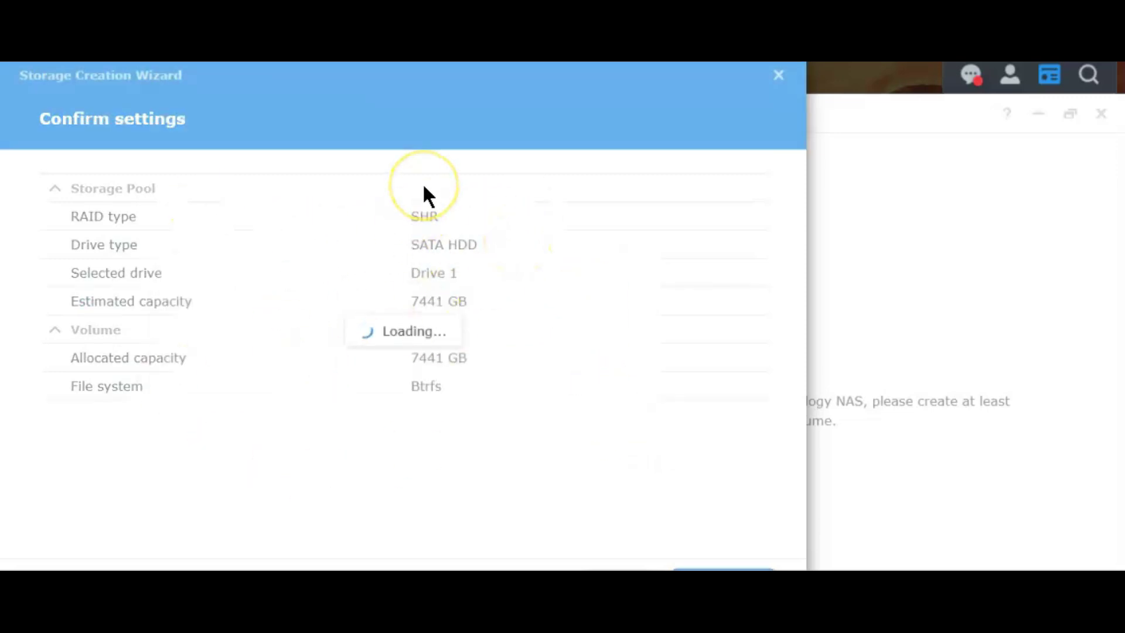